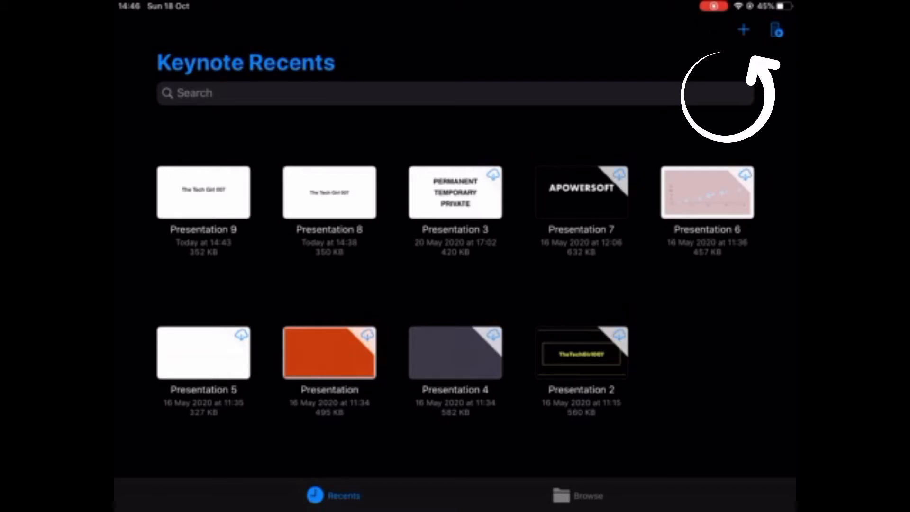
Start a new outline presentation and enter "The Tech Girl 007" as the first slide's title
click(743, 29)
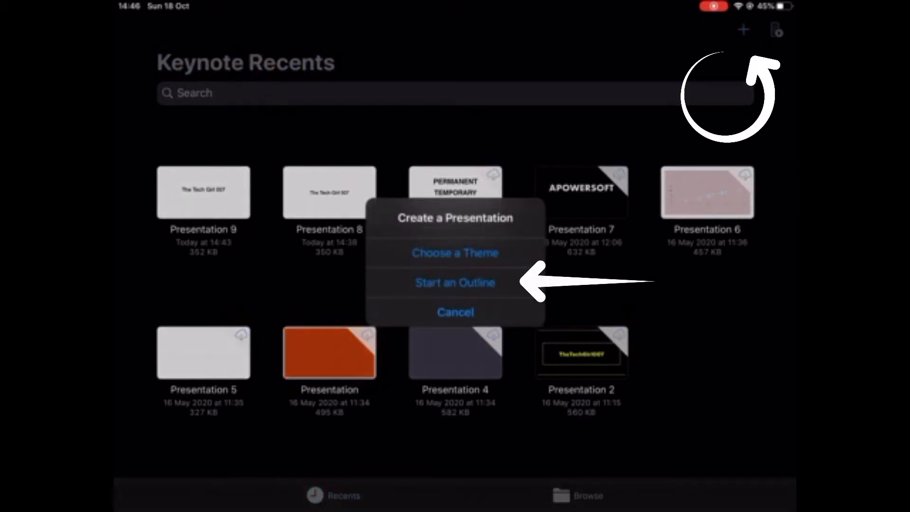
click(455, 282)
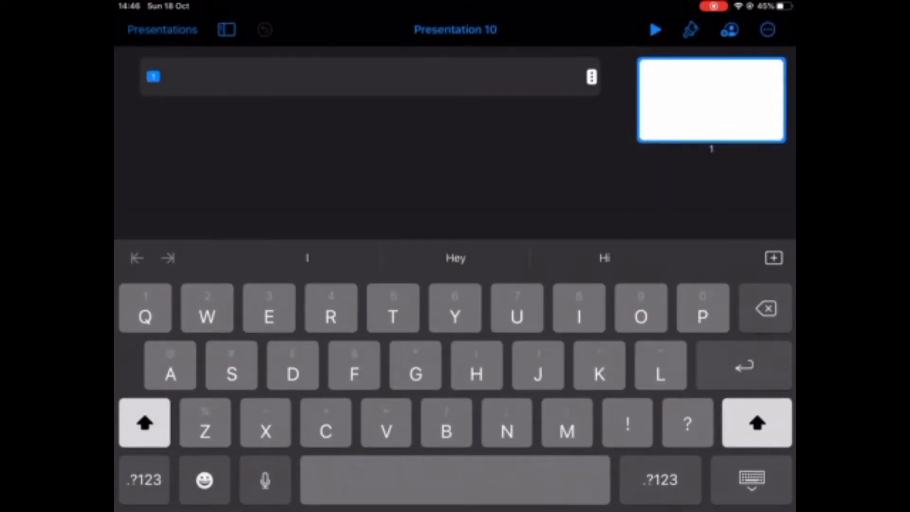
text(The Tech g)
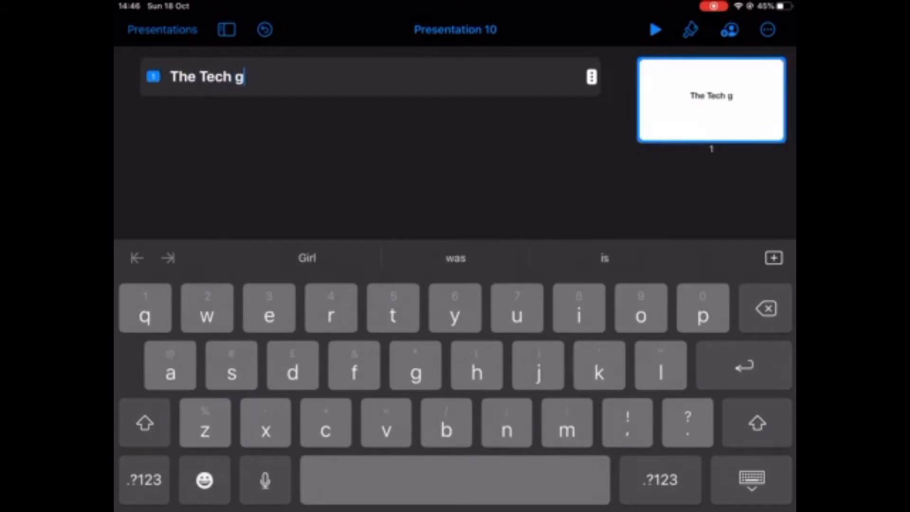
key(BackSpace)
text(Girl 007)
click(752, 479)
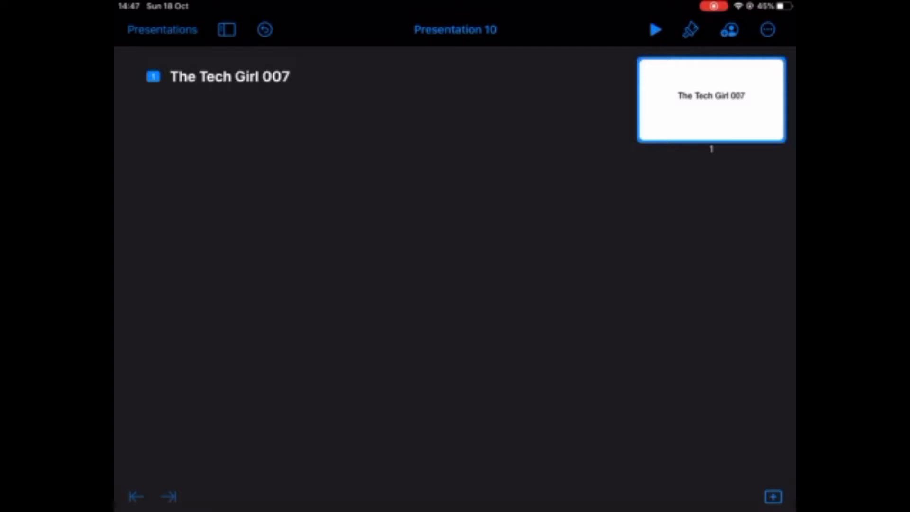
Open animation editing and add a Keyboard build-in effect to the slide title
click(767, 29)
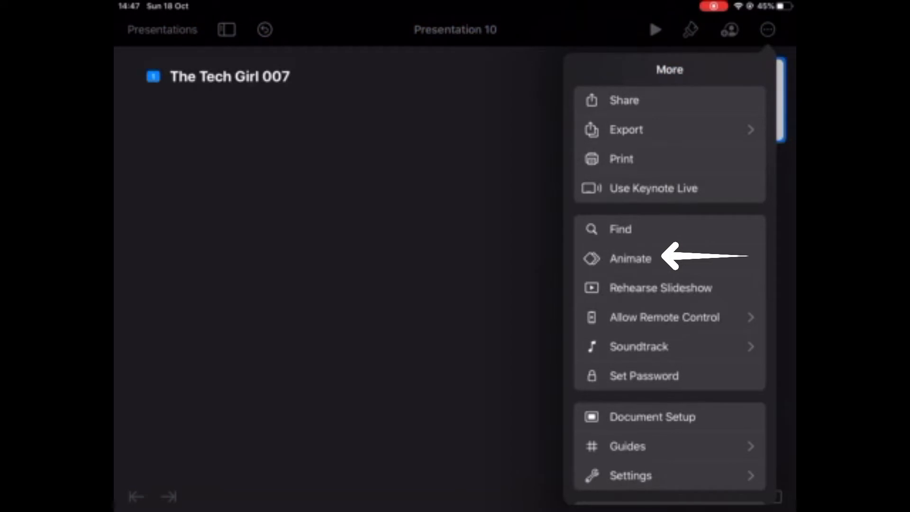
click(630, 258)
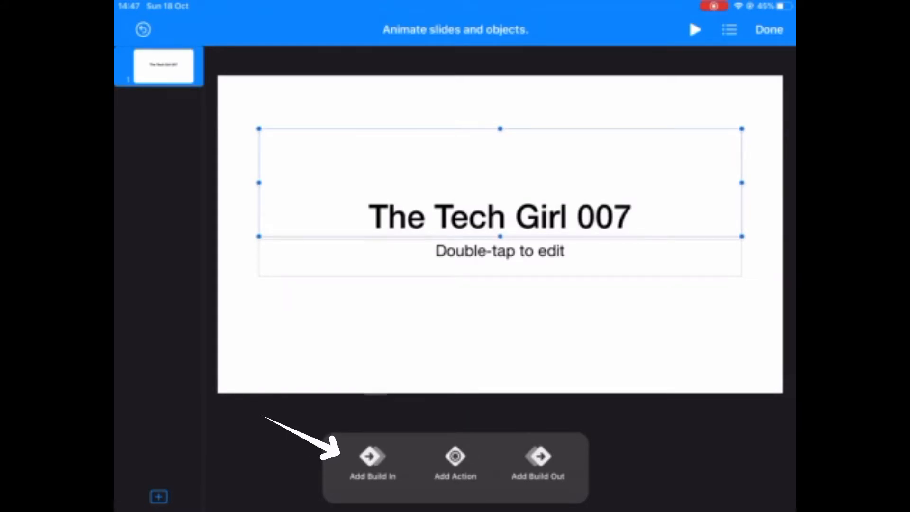
click(373, 462)
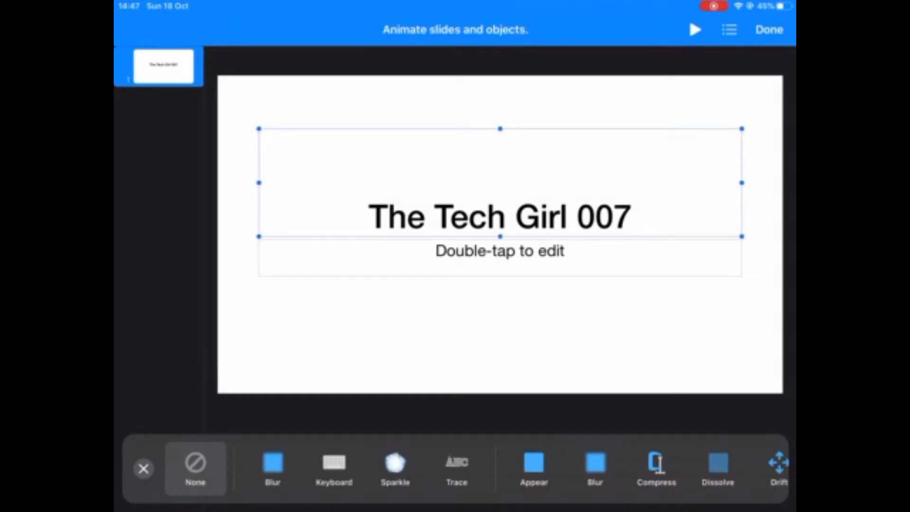
click(334, 468)
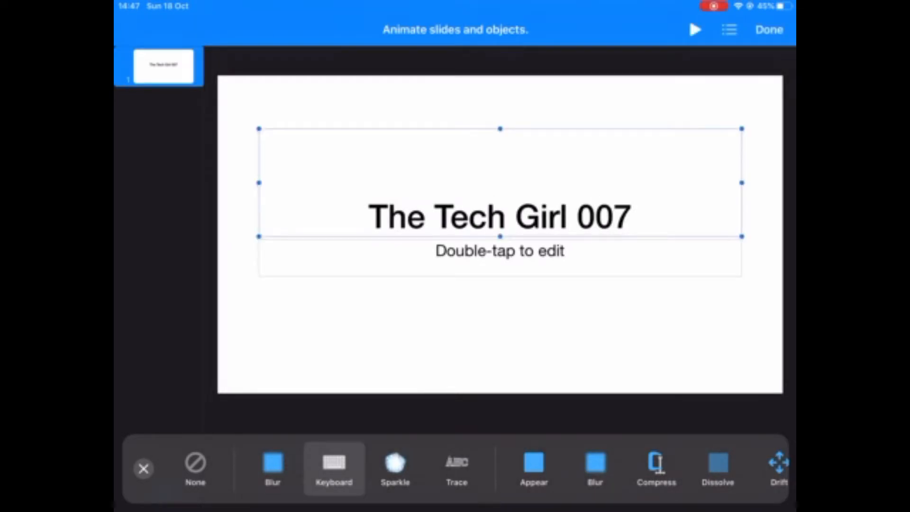
click(143, 468)
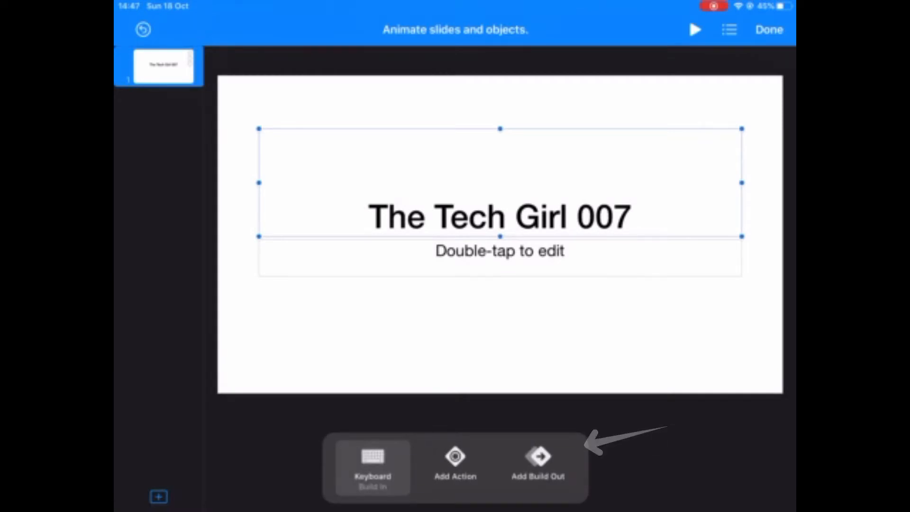
Add a Keyboard build-out effect to the slide title
click(538, 457)
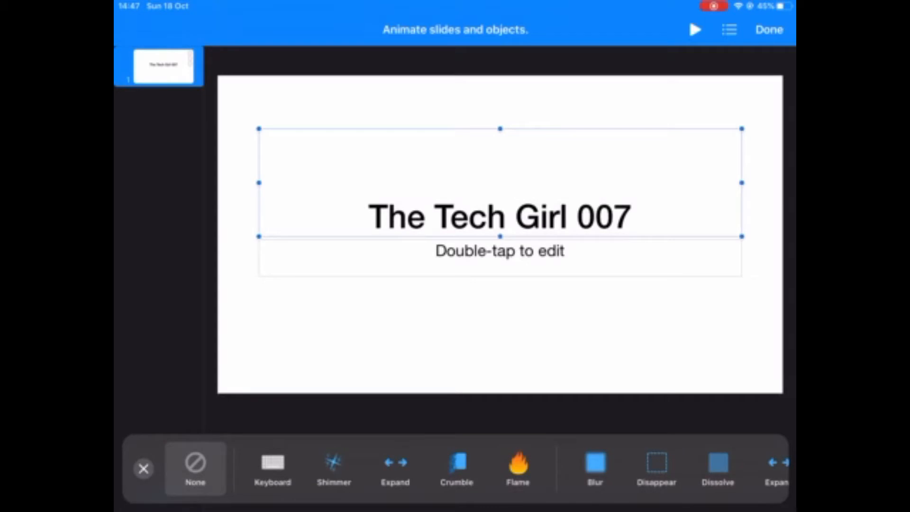
click(273, 467)
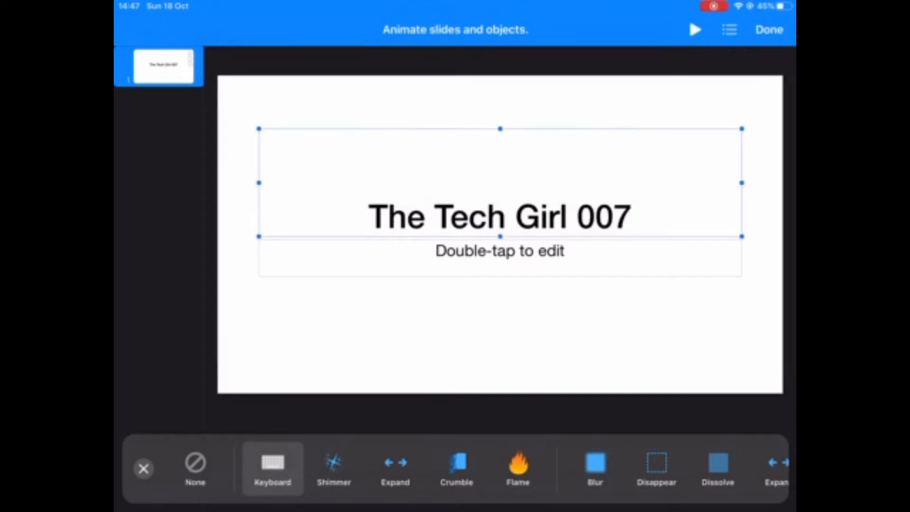
click(143, 468)
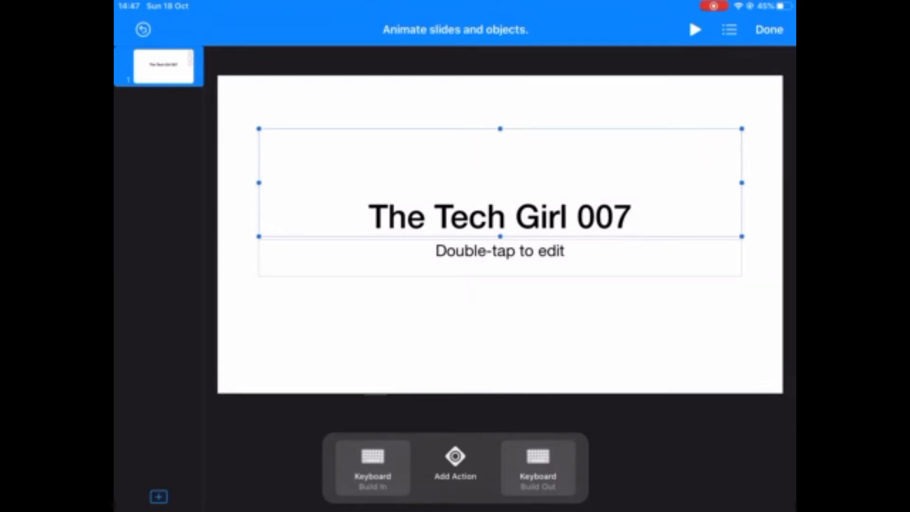
Set the title's Keyboard build-in to start After Transition
click(373, 468)
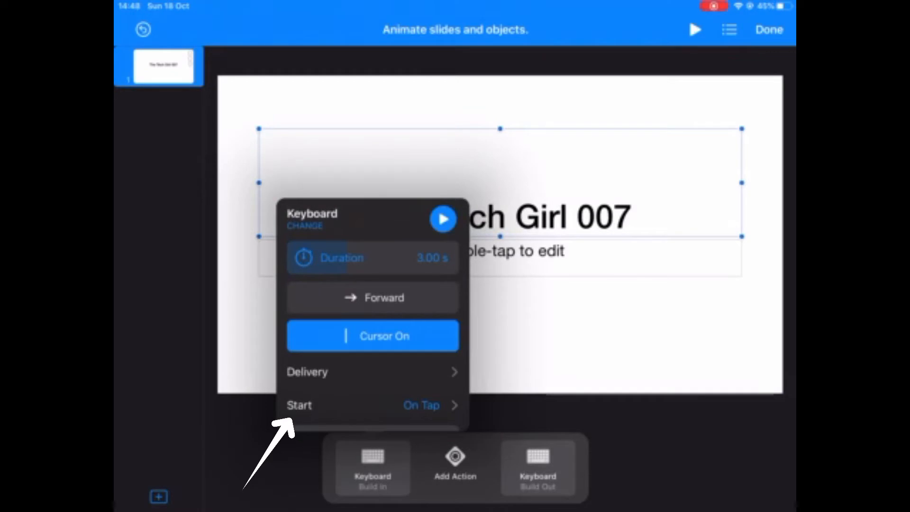
click(369, 405)
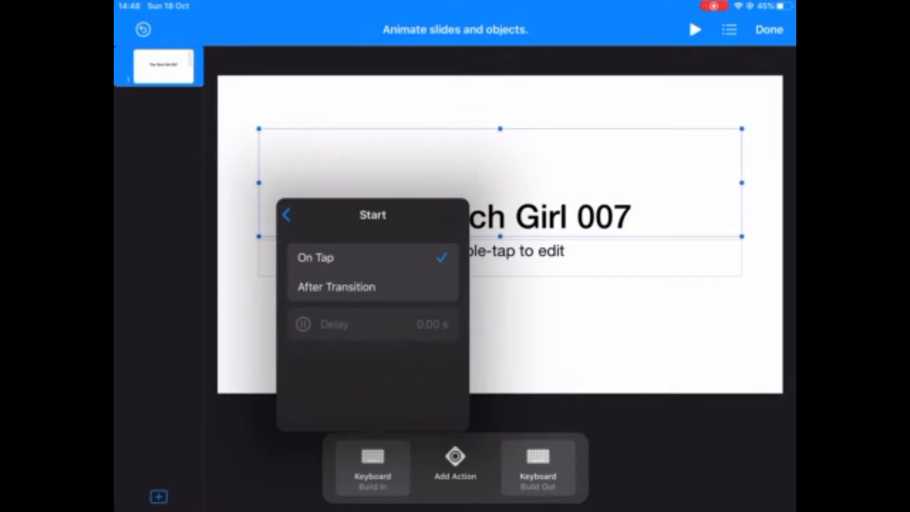
click(337, 287)
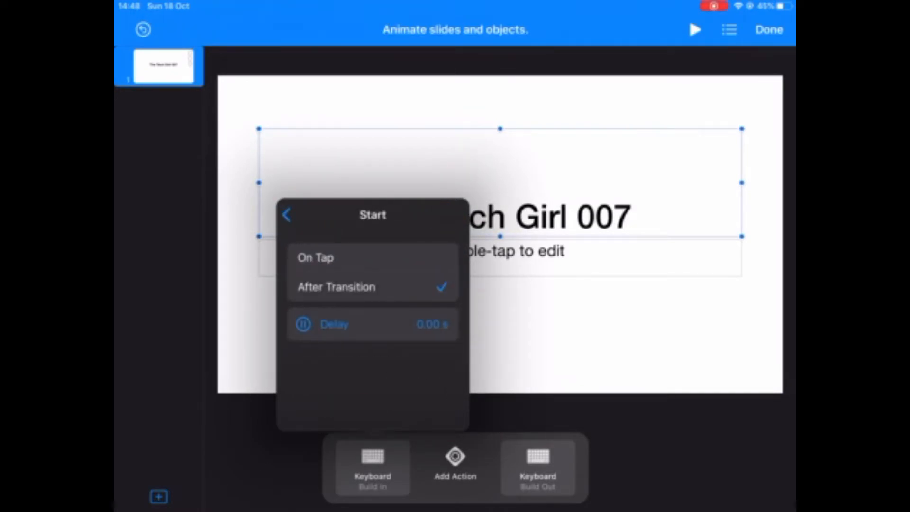
click(592, 332)
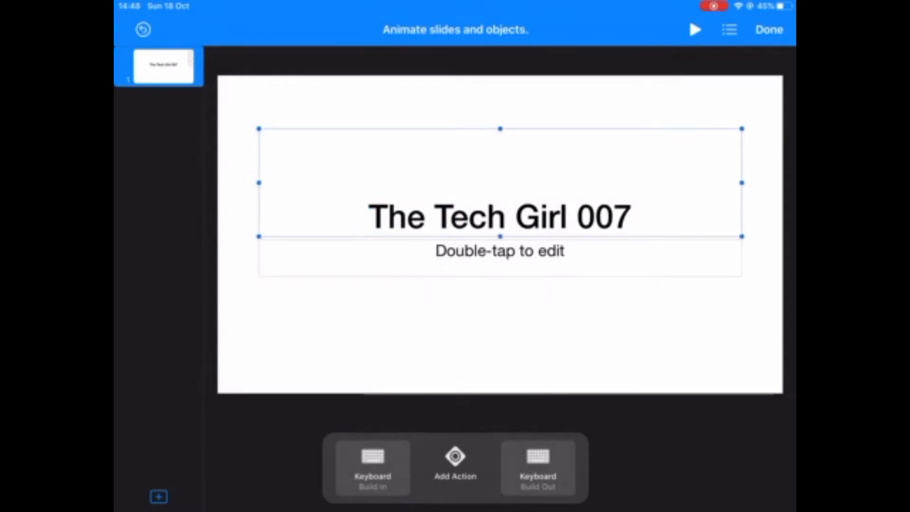
Set the title's Keyboard build-out direction to Backward and make it start After Build 1
click(538, 467)
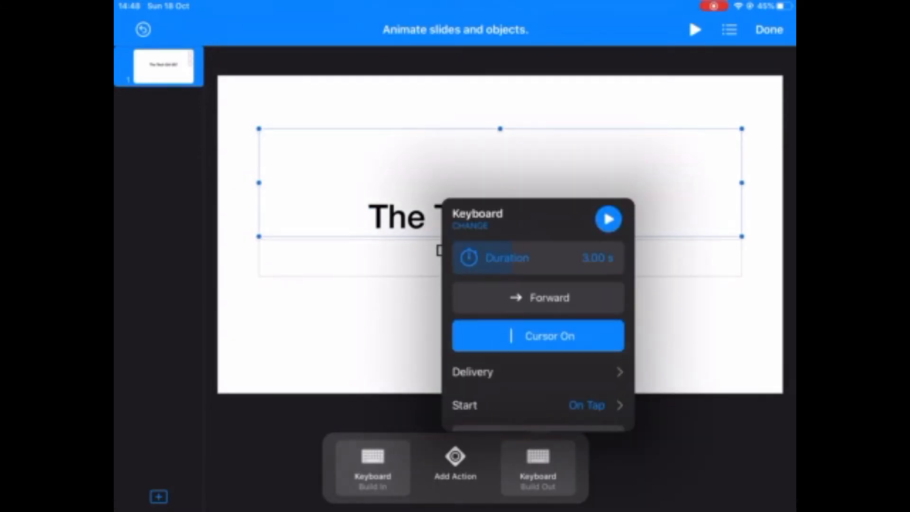
click(538, 298)
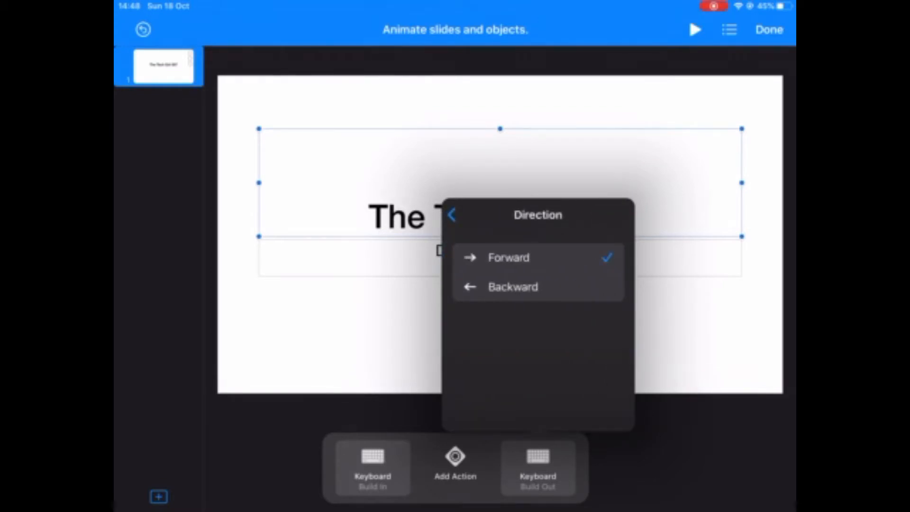
click(538, 287)
click(452, 215)
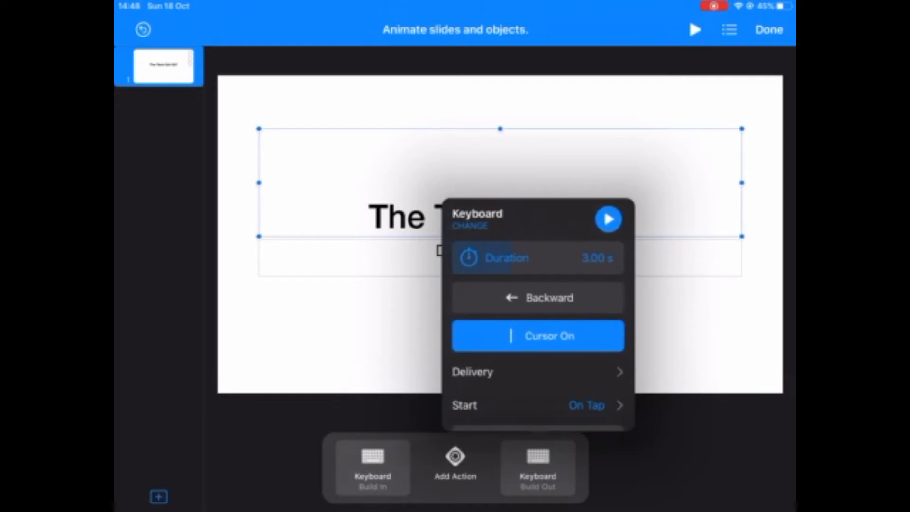
click(536, 406)
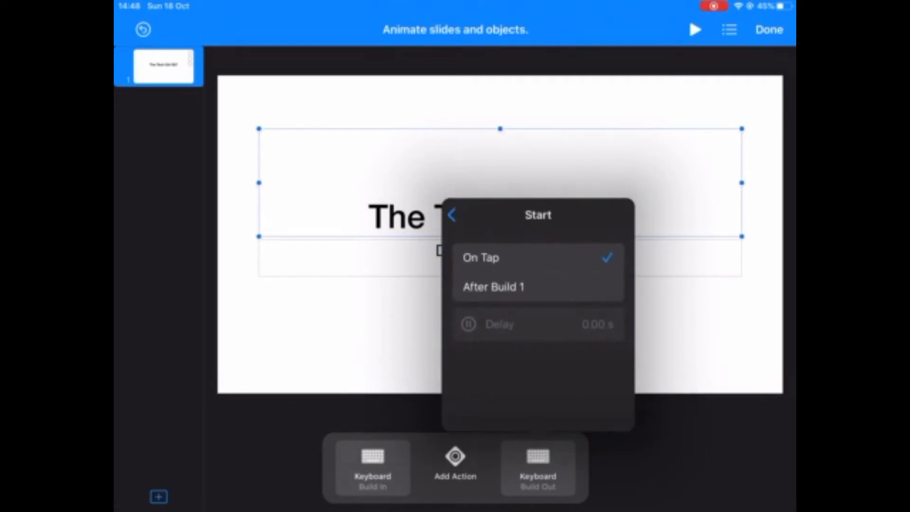
click(493, 286)
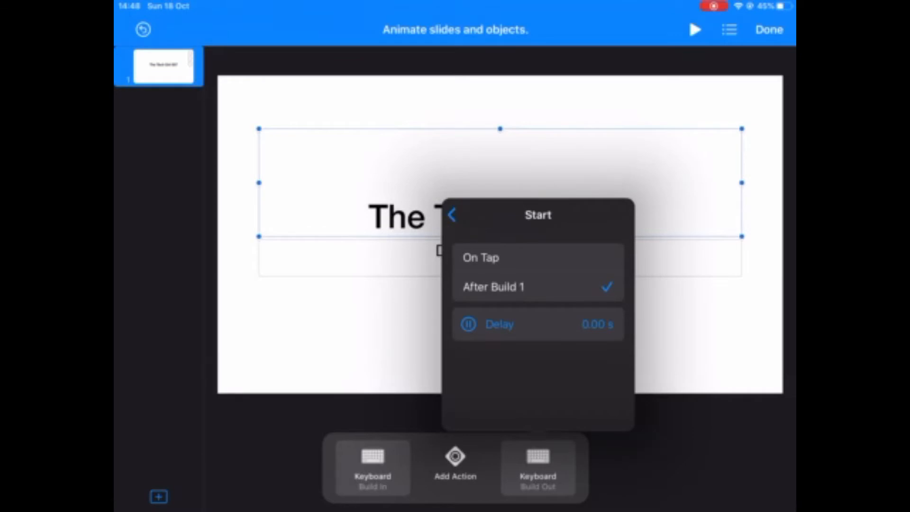
click(451, 214)
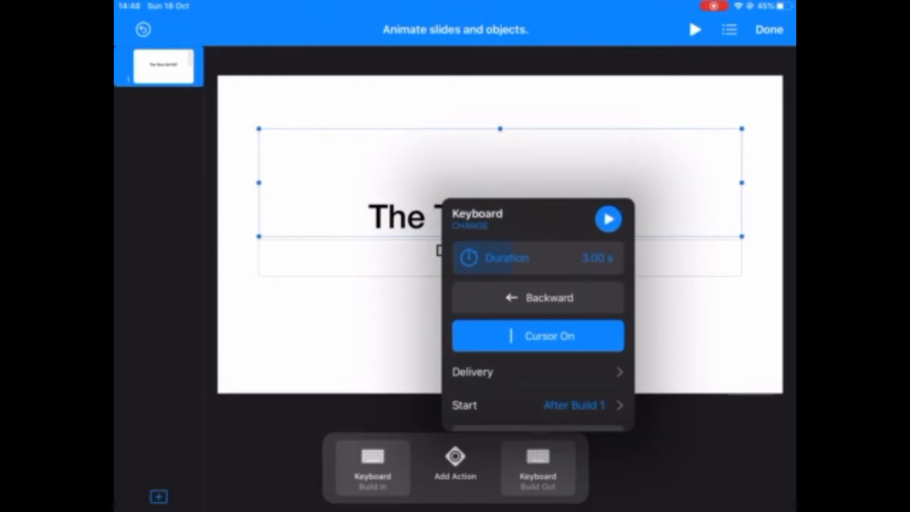
Preview the title's Keyboard build-out animation and leave animation editing
click(608, 218)
click(682, 322)
click(500, 258)
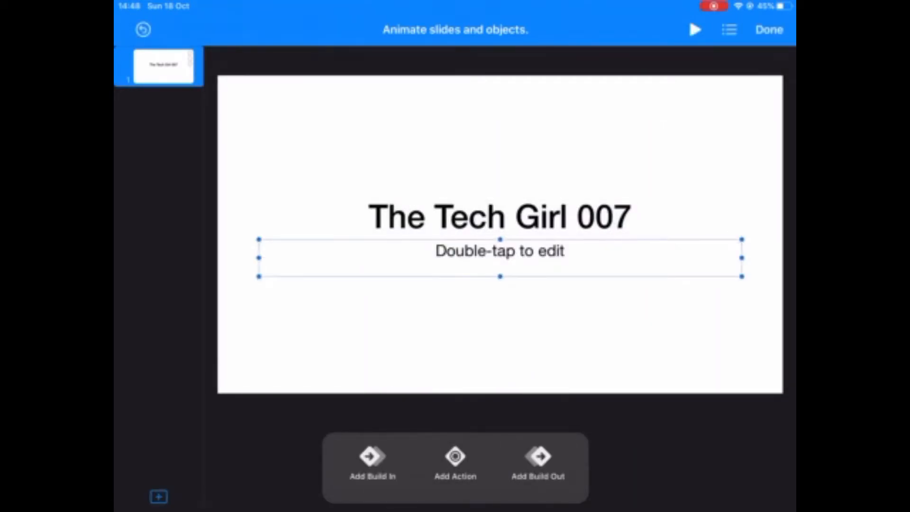
click(768, 30)
Shrink the title's text box to the height of its single line and centre it vertically on the slide
click(500, 261)
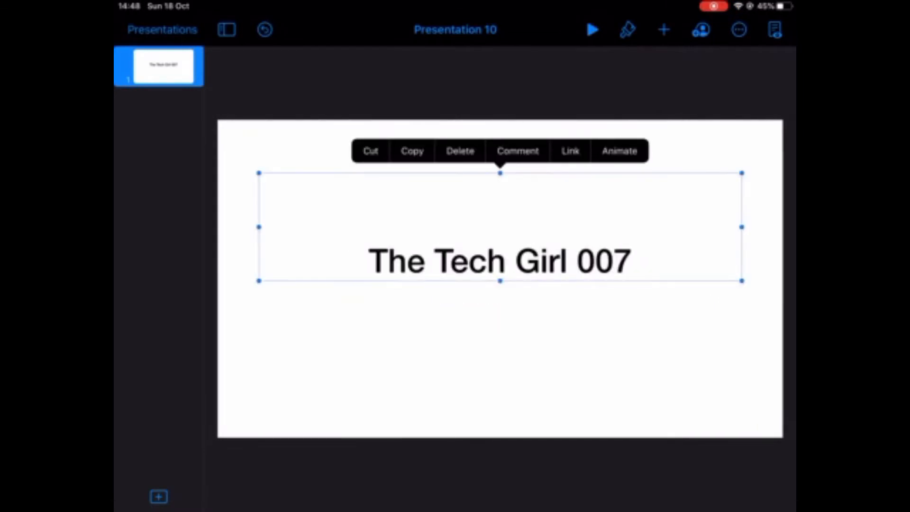
drag(500, 239, 500, 279)
click(265, 29)
click(713, 5)
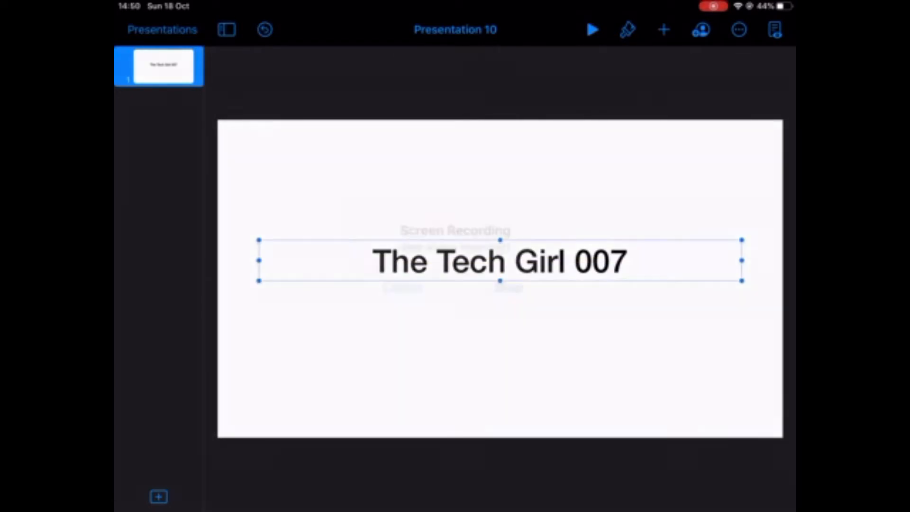
click(409, 283)
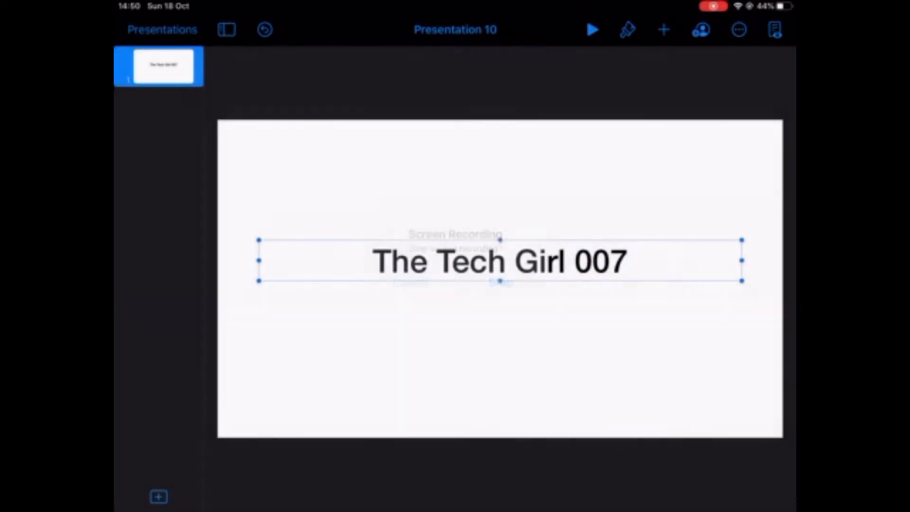
click(627, 29)
click(369, 360)
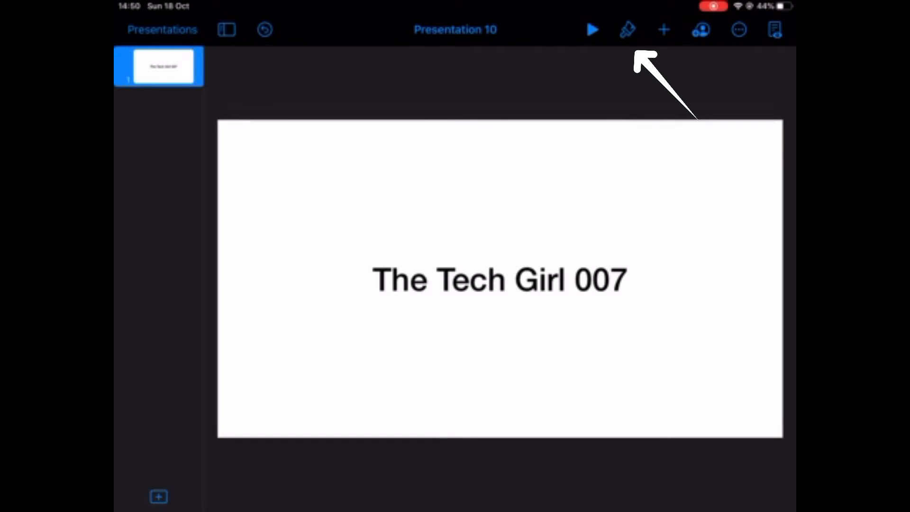
Make the title text bold and update the Title paragraph style to match
click(628, 30)
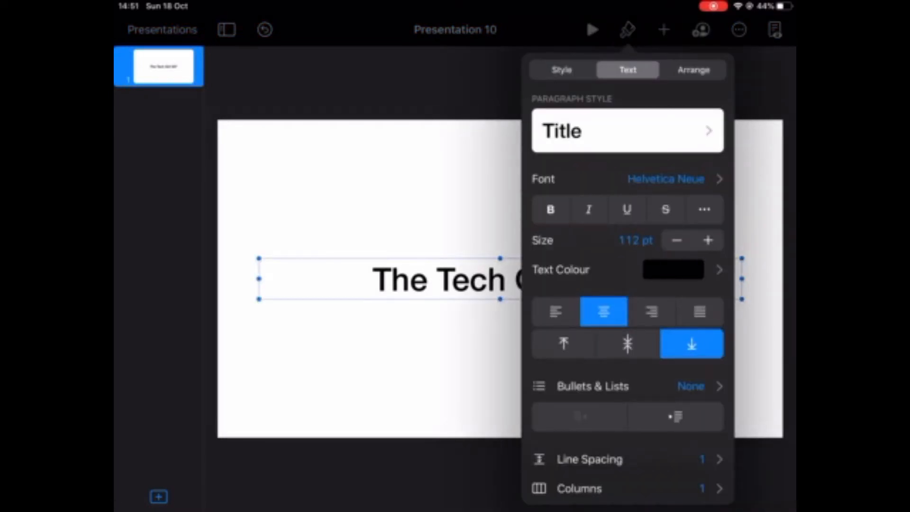
click(550, 209)
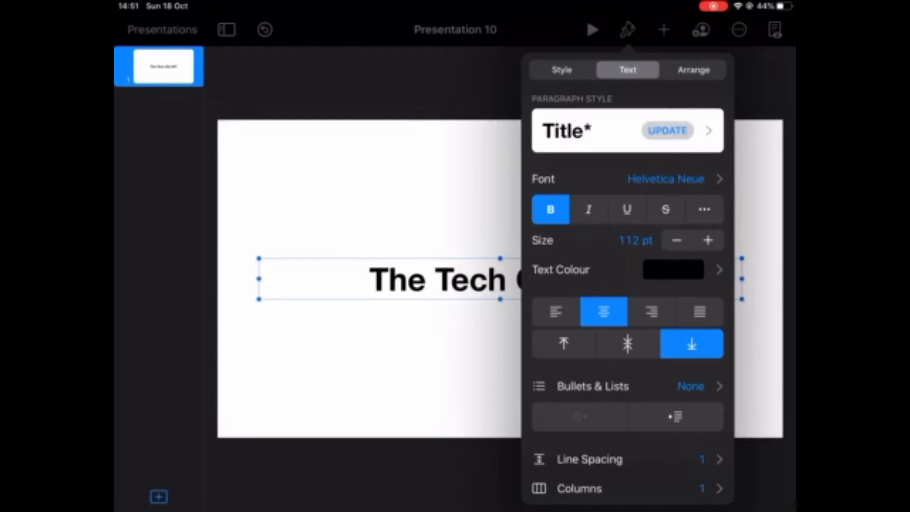
click(667, 131)
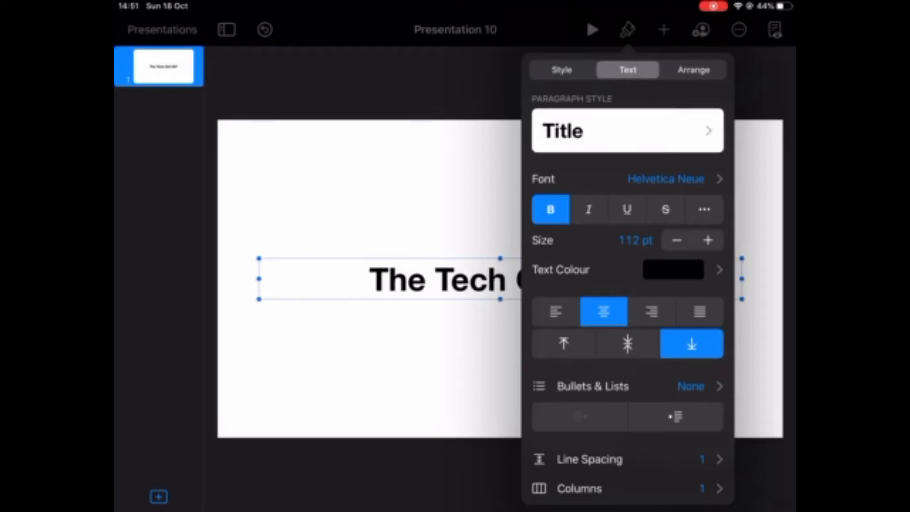
Try the Caption Red paragraph style on the title text and reapply the Title style
click(561, 70)
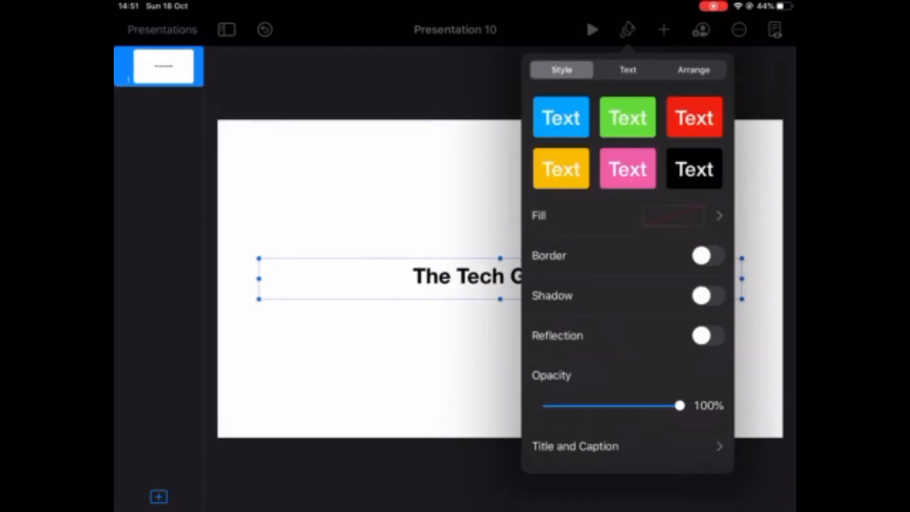
click(627, 69)
click(627, 130)
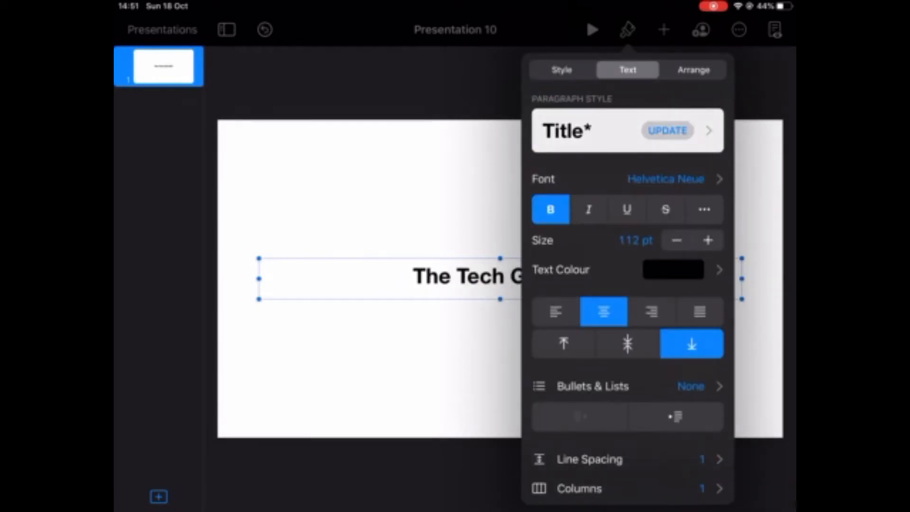
click(627, 342)
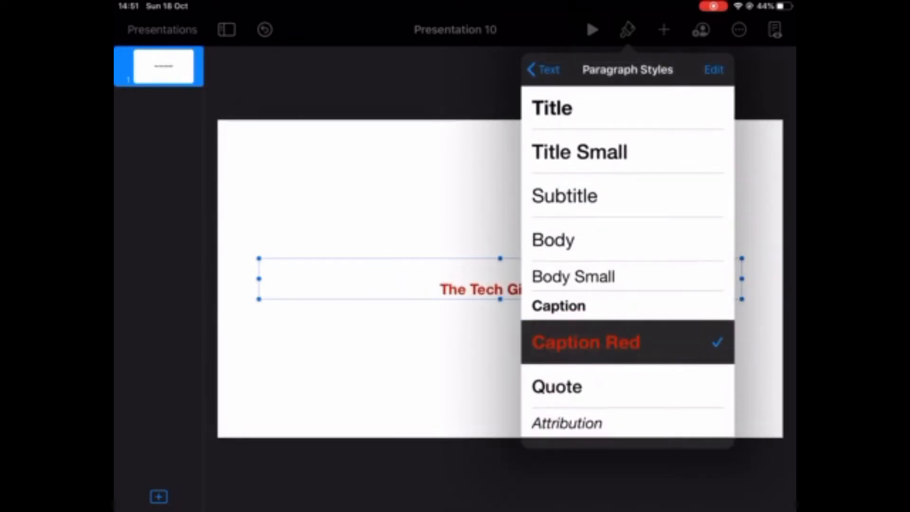
click(627, 108)
scroll(627, 266, down, 2)
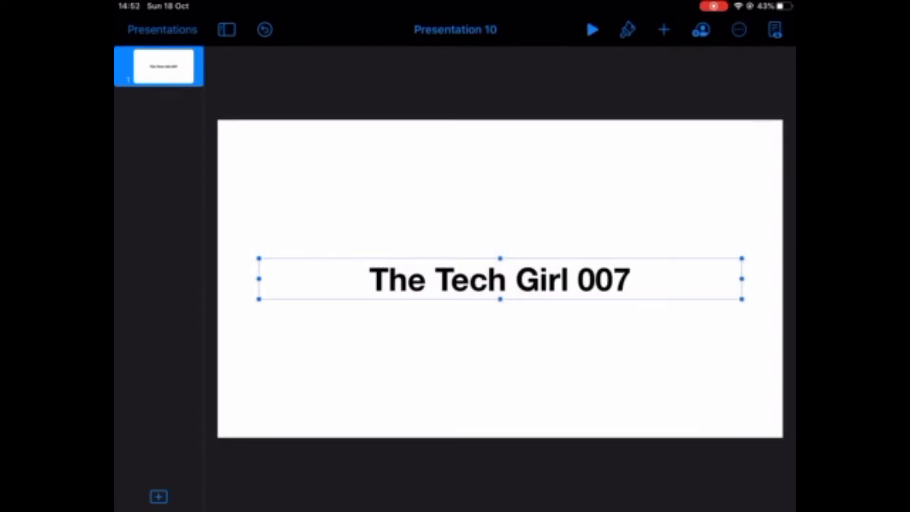
Export the Keynote presentation as a movie with the preset movie options
click(739, 30)
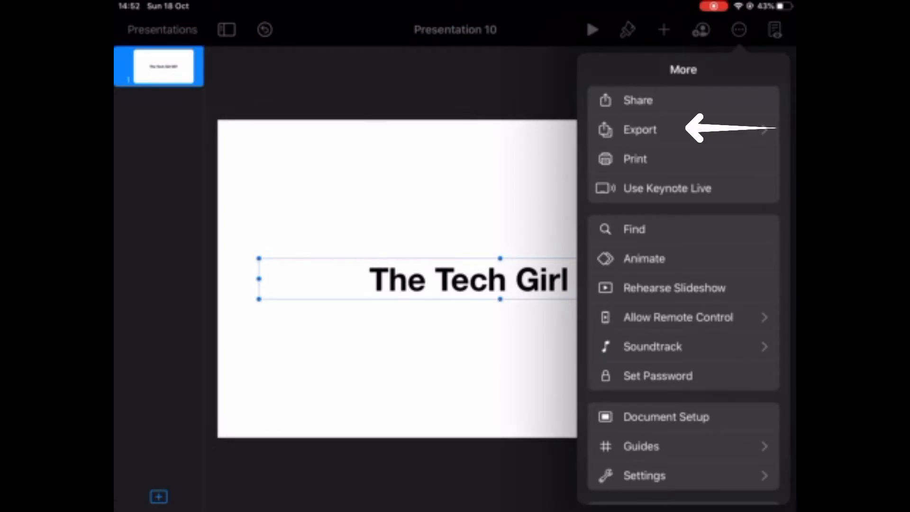
click(640, 130)
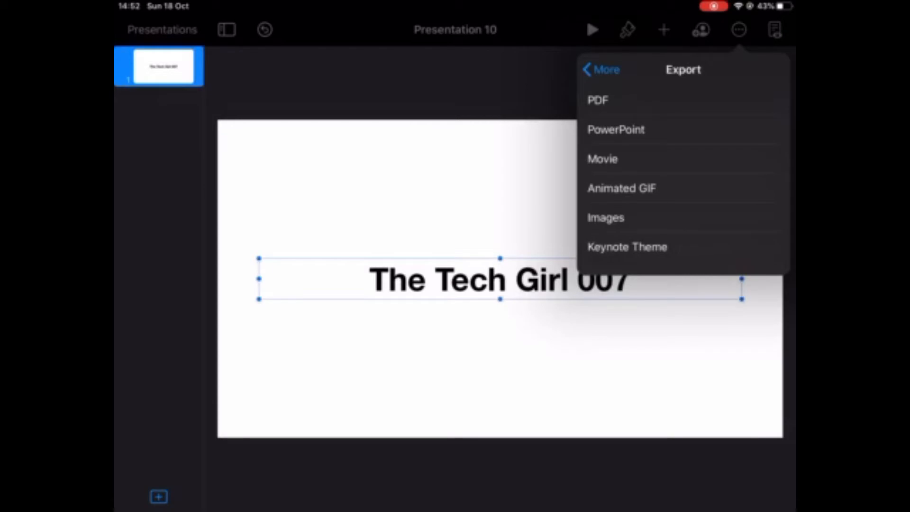
scroll(683, 174, down, 1)
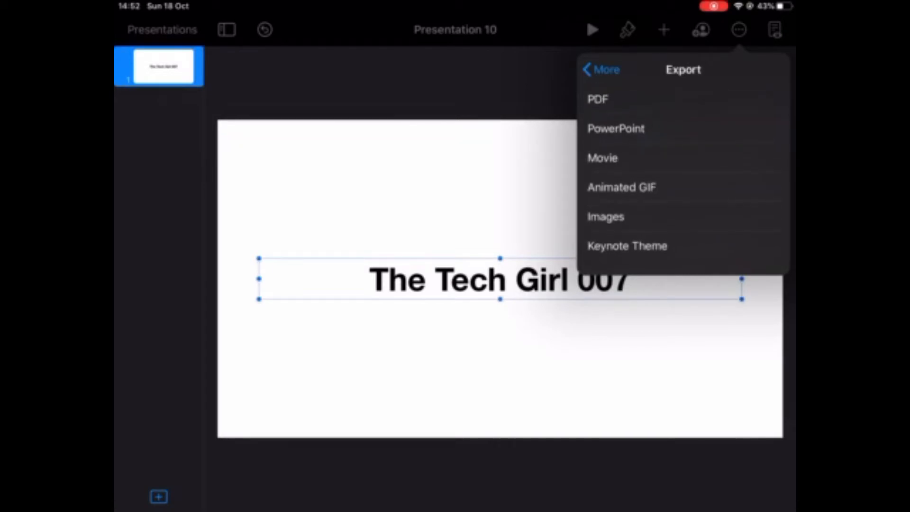
click(611, 159)
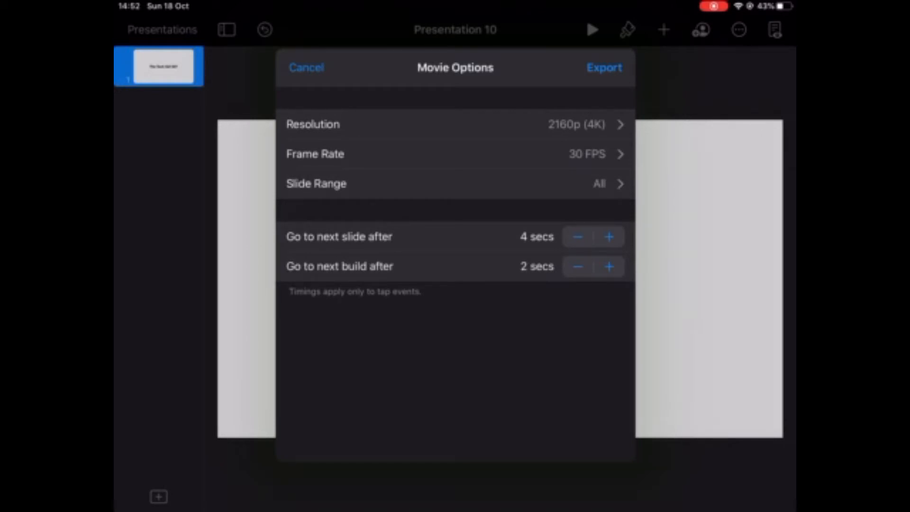
click(604, 67)
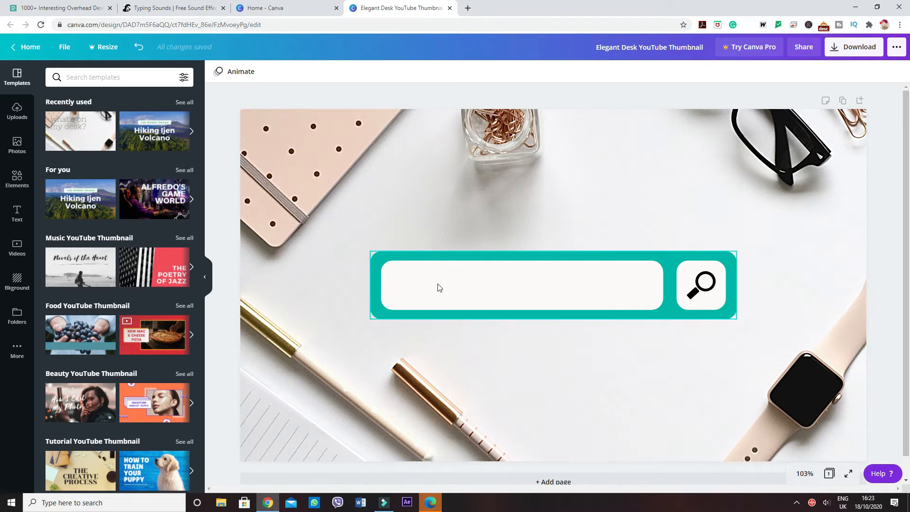
Switch to the browser and view the overhead desk photo on Pexels, then return to the Canva thumbnail design
scroll(419, 404, down, 1)
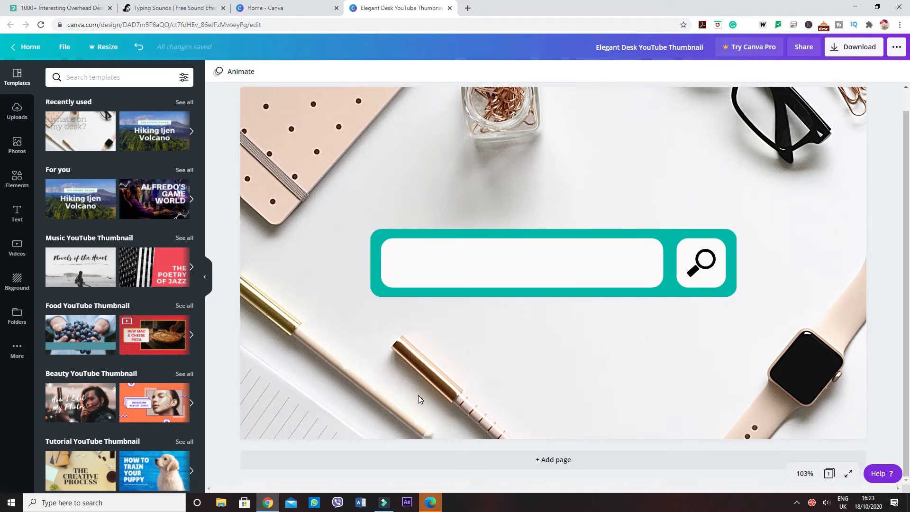
click(61, 7)
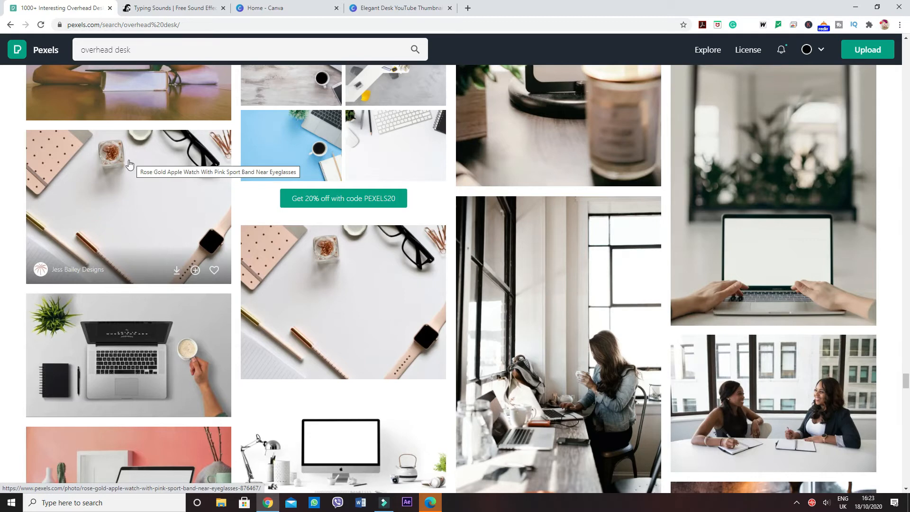
key(ctrl+shift+Tab)
Add a new page to the thumbnail design and fill its background with the uploaded overhead desk photo
click(521, 459)
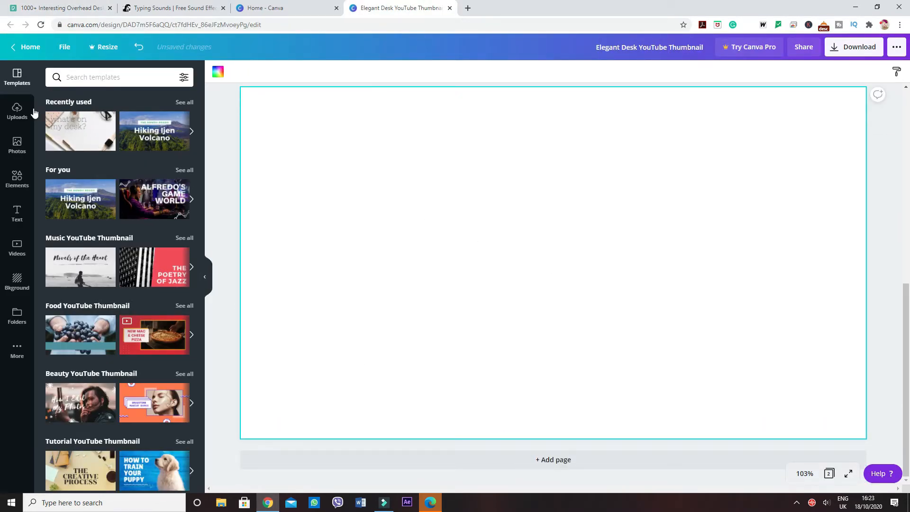
click(16, 114)
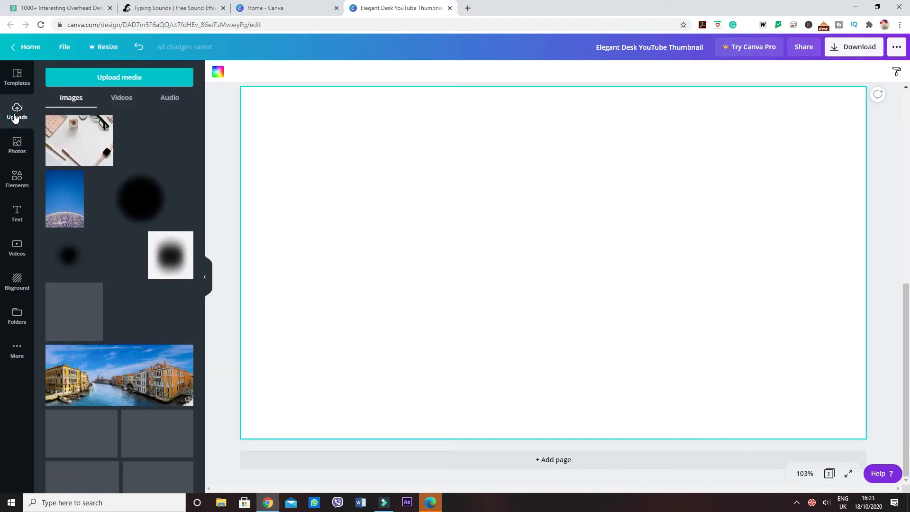
drag(85, 136, 264, 138)
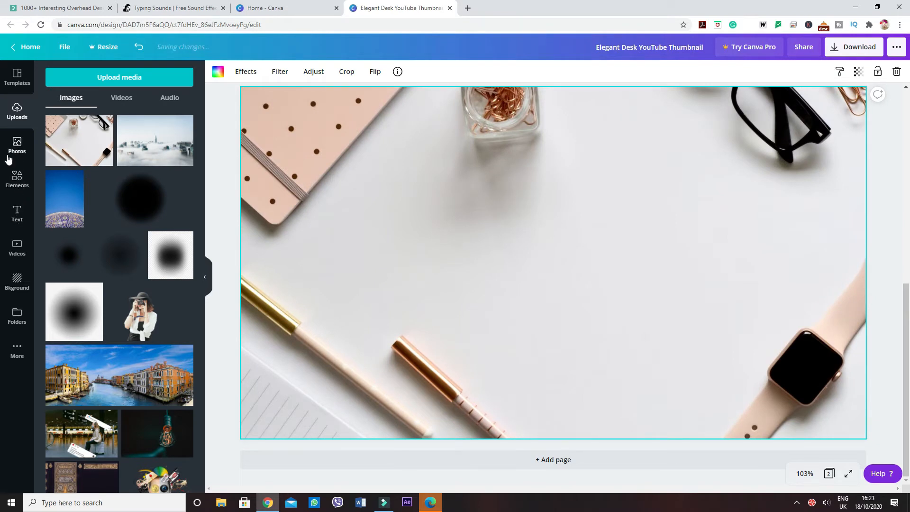
click(17, 180)
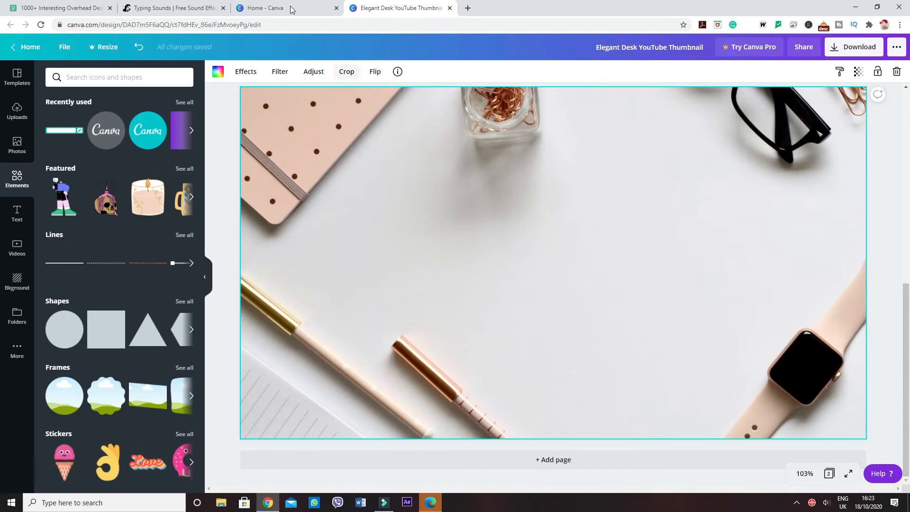
click(22, 6)
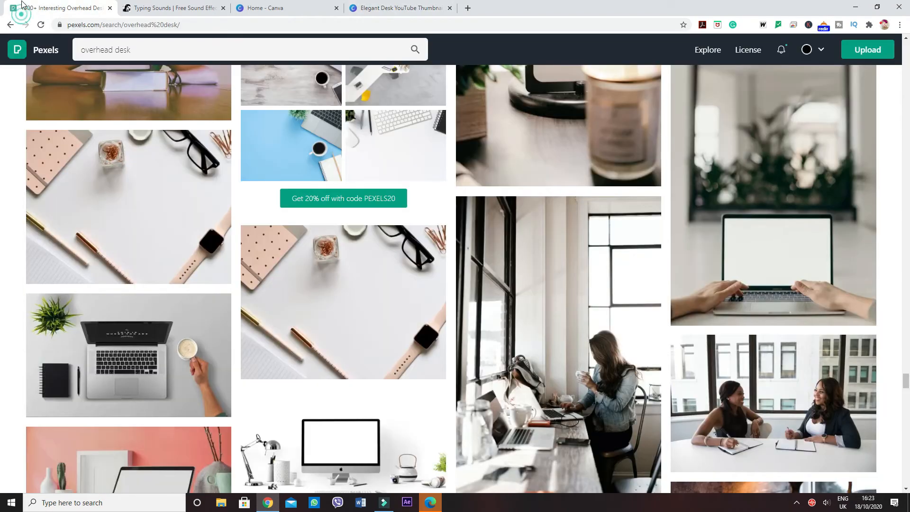
click(299, 11)
click(397, 9)
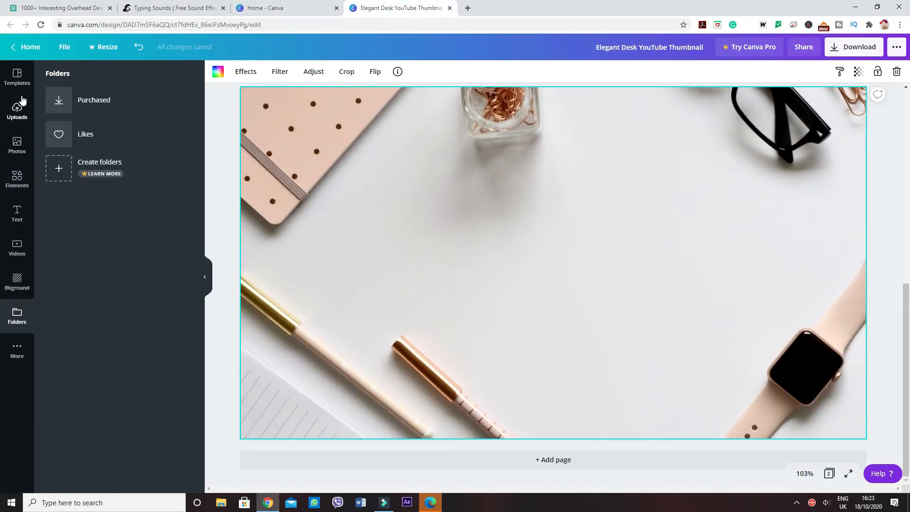
Search the elements for "search" and place the free teal search bar graphic in the centre of page 2
click(18, 179)
click(95, 80)
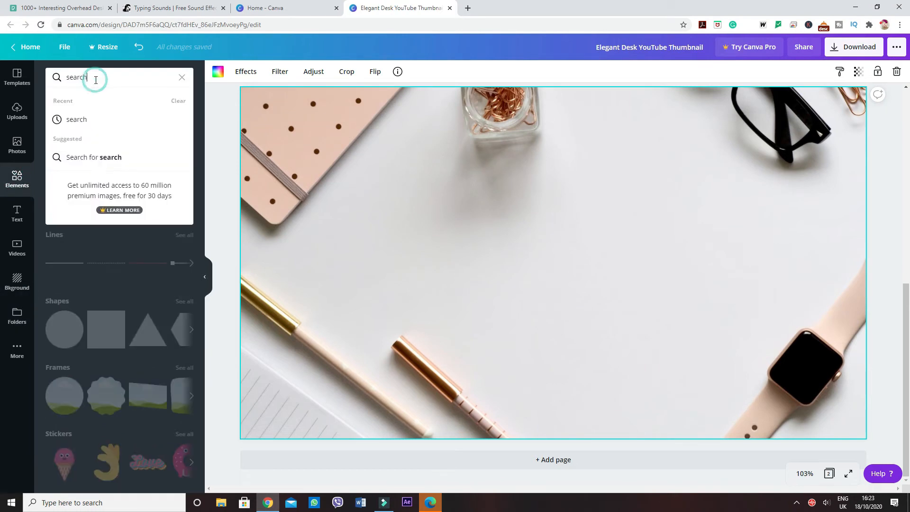
double_click(94, 79)
text(search)
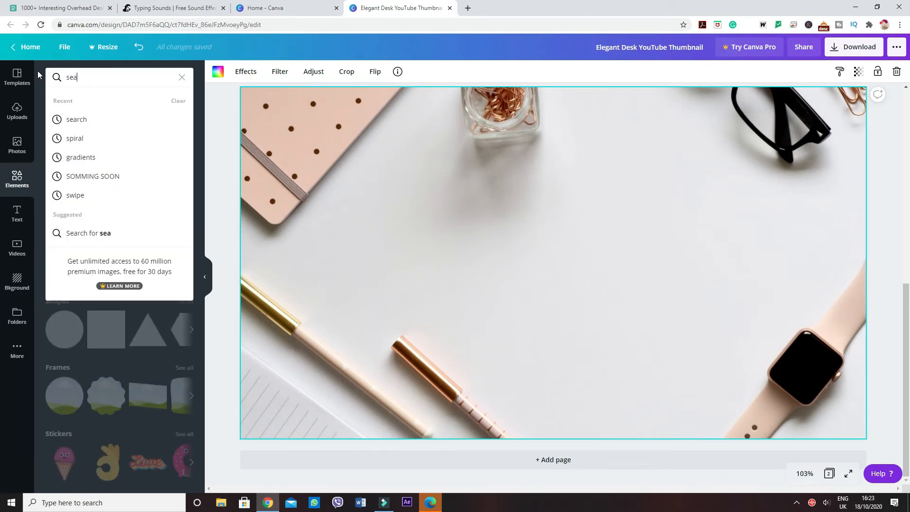
click(66, 119)
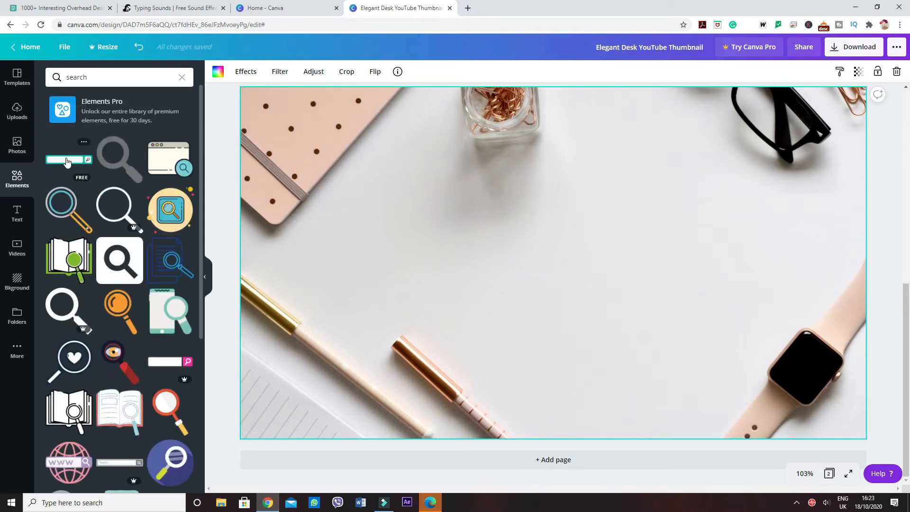
click(61, 159)
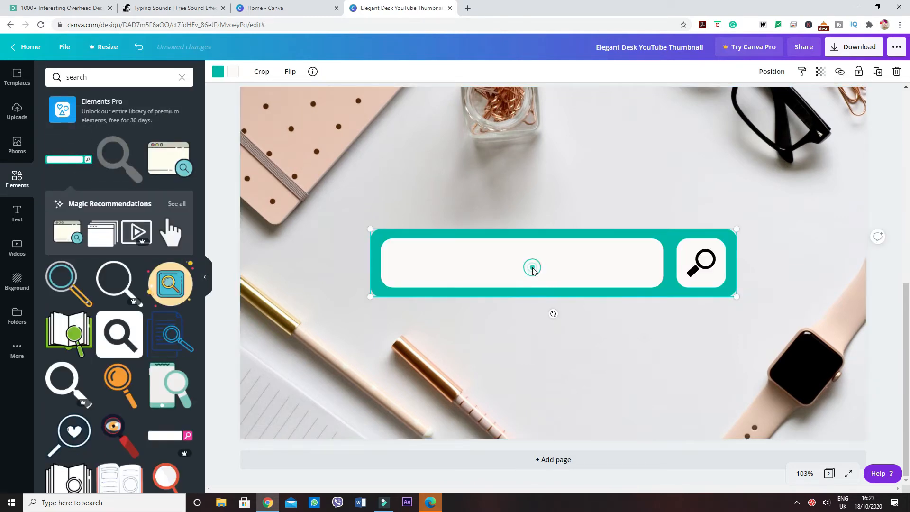
mouse_move(532, 266)
mouse_down()
mouse_move(533, 254)
mouse_move(536, 271)
mouse_up()
click(495, 194)
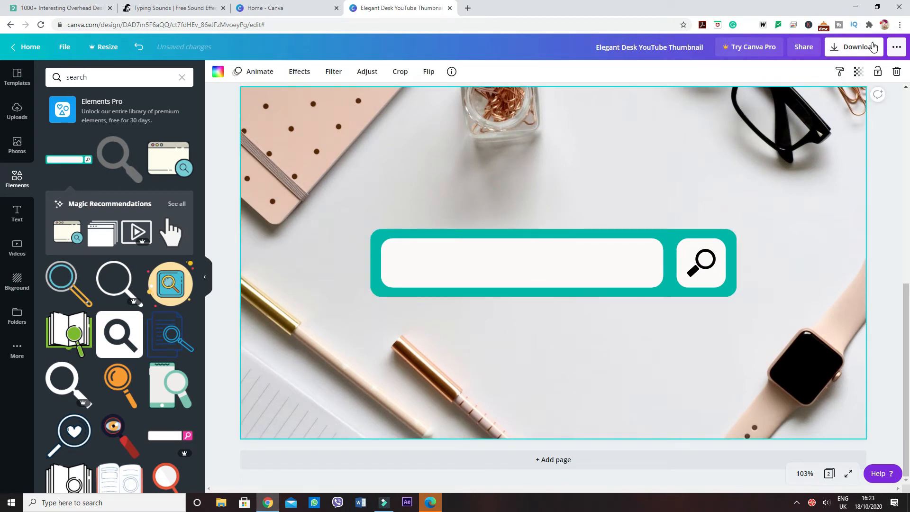
Download only page 2 of the design as a JPG
click(873, 46)
click(772, 122)
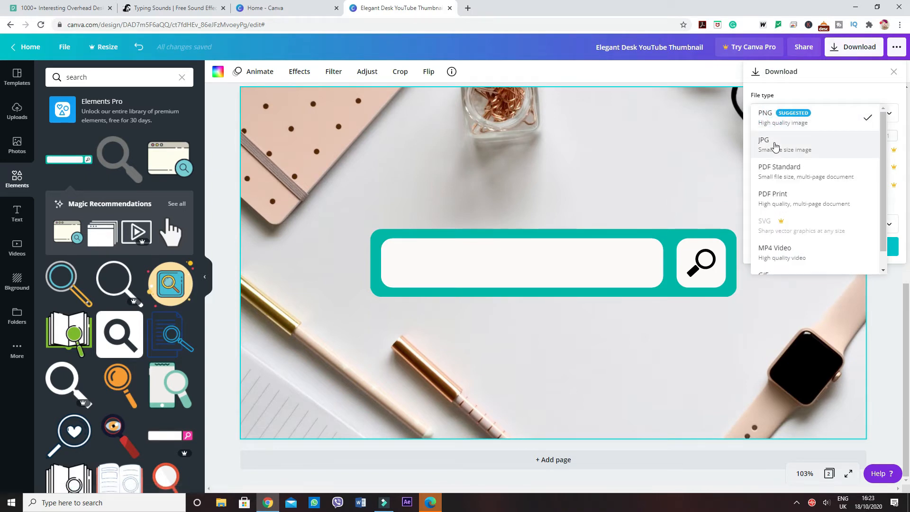
click(774, 145)
click(806, 214)
click(768, 296)
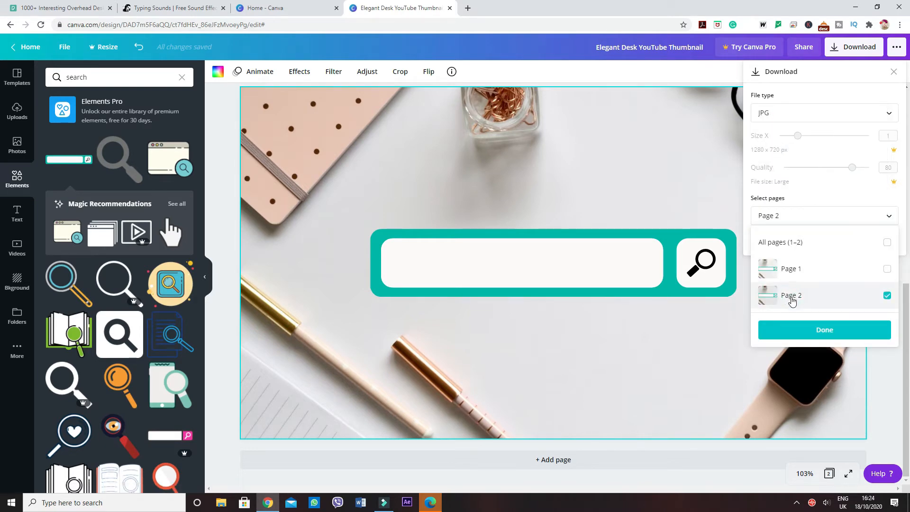
click(800, 328)
click(782, 233)
click(719, 131)
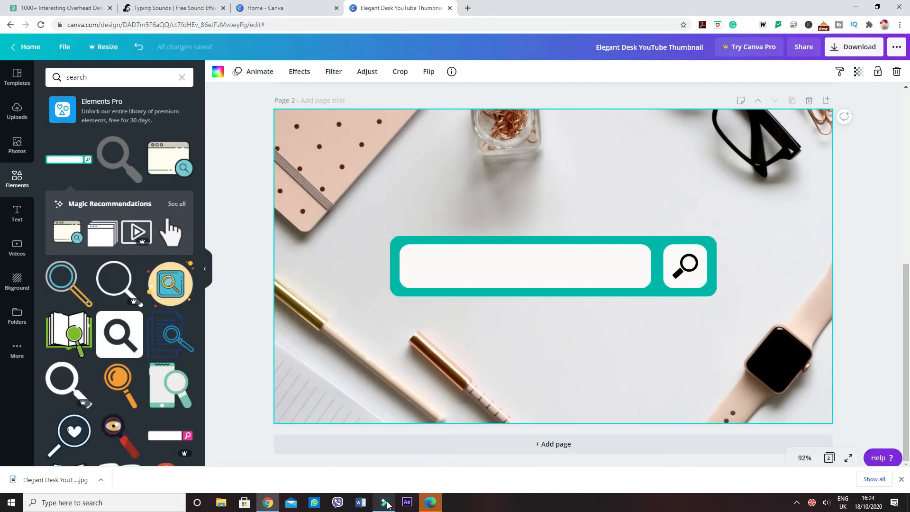
Switch to Filmora9 and import the downloaded desk image and the exported title movie into the project media
click(385, 502)
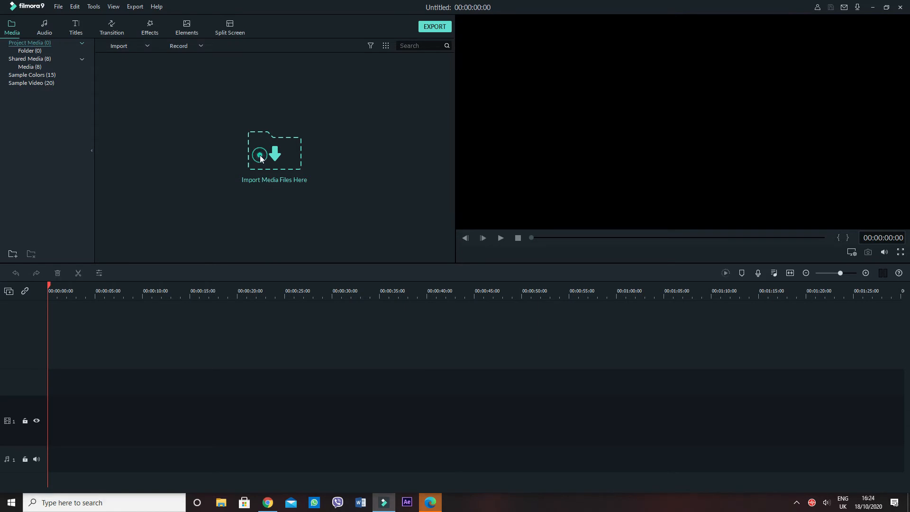
click(260, 158)
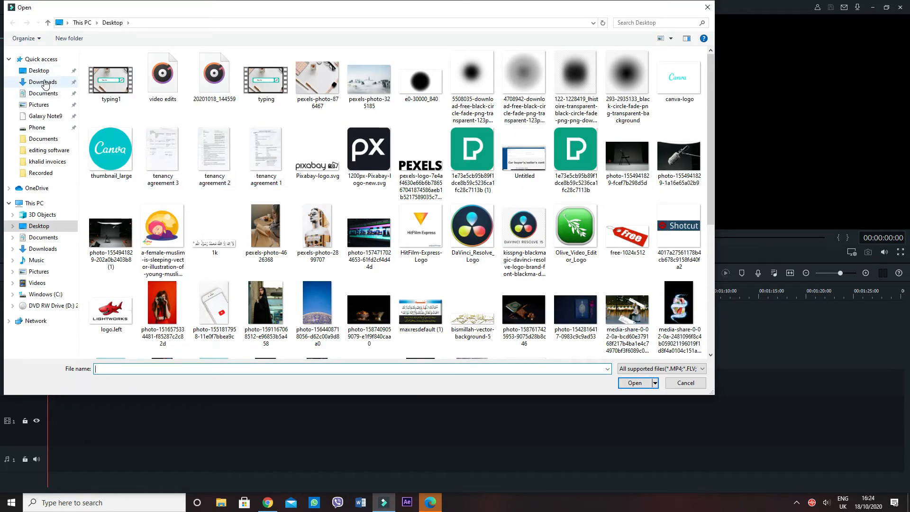
click(43, 69)
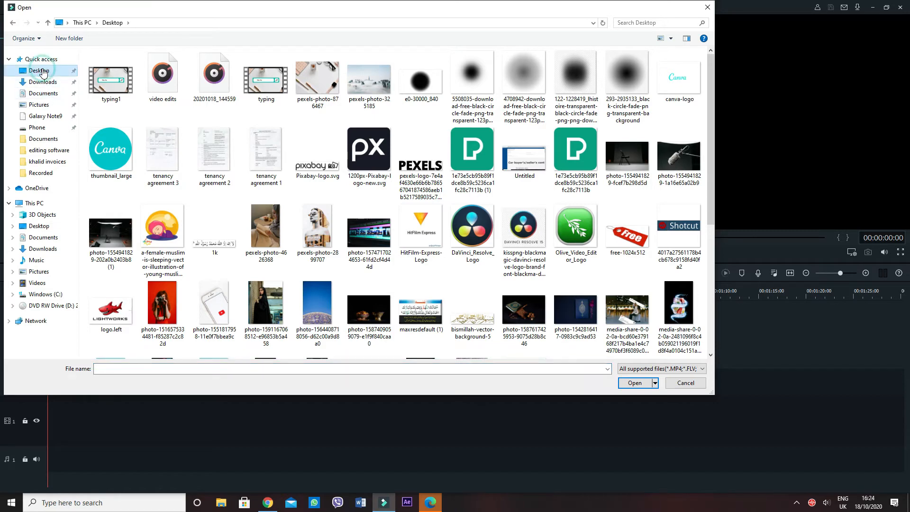
double_click(104, 100)
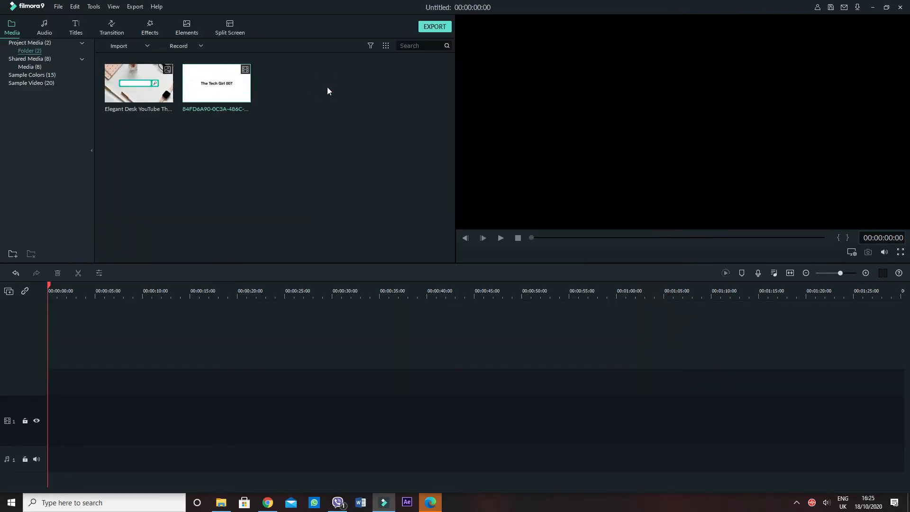
Place the desk image at the start of video track 1 and add a second video track above it
click(139, 83)
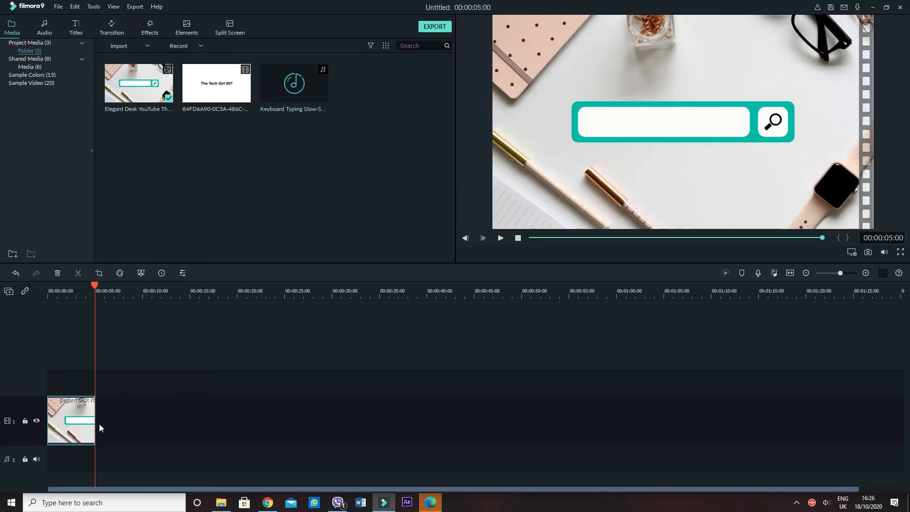
right_click(21, 383)
click(36, 389)
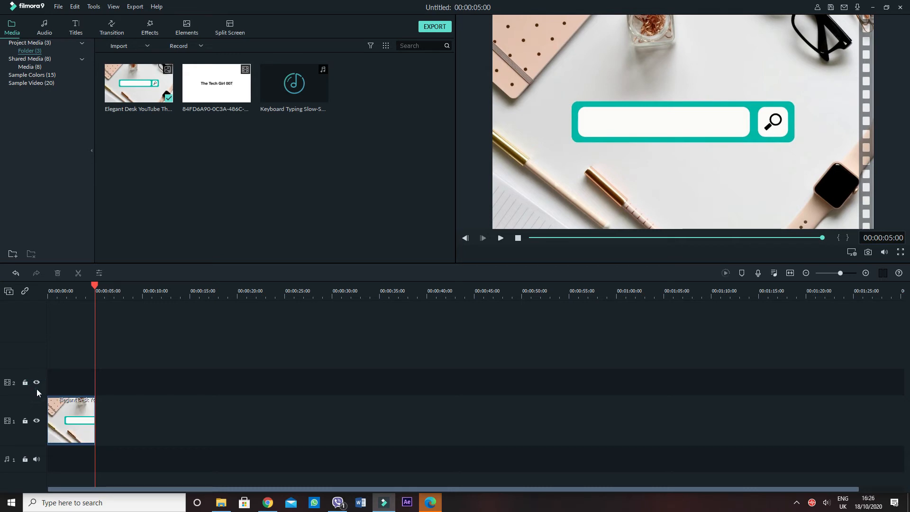
Add the title movie to the start of video track 2 without changing the project settings, and extend the desk image to the movie's length
drag(61, 282, 26, 288)
click(215, 84)
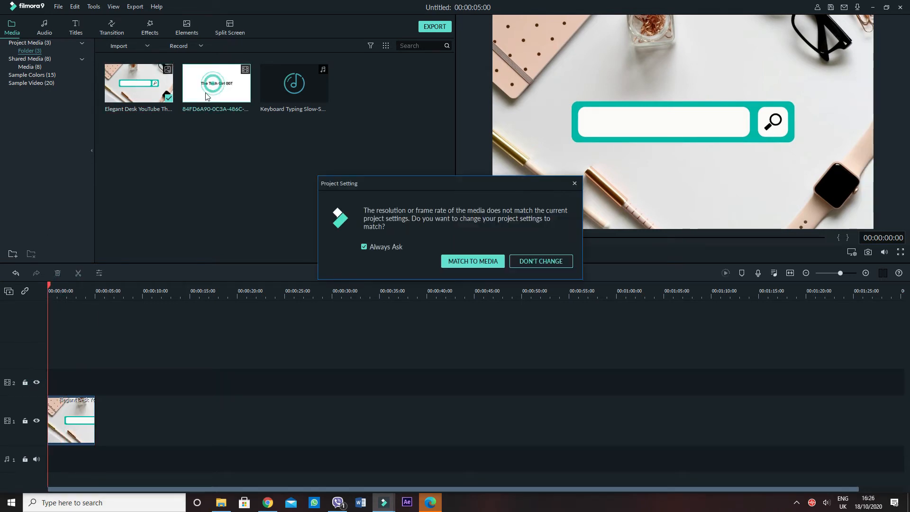
click(524, 260)
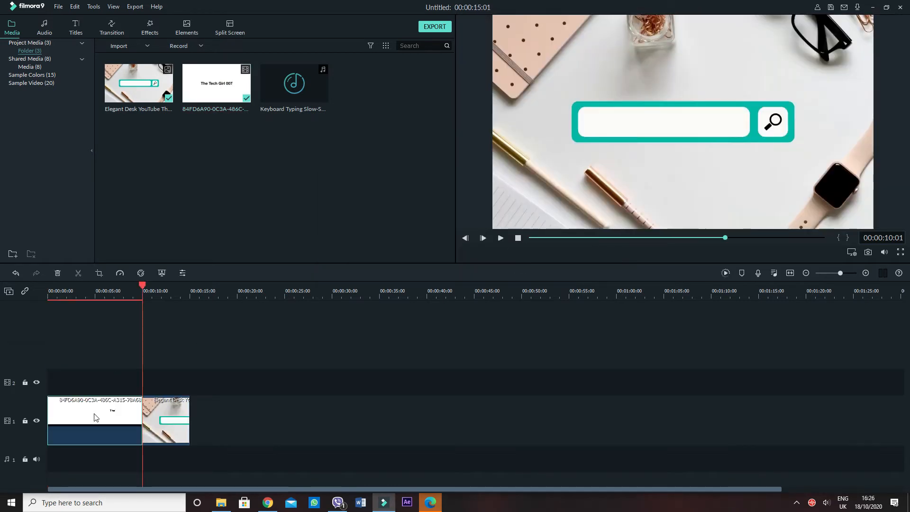
drag(93, 414, 84, 387)
drag(101, 429, 142, 419)
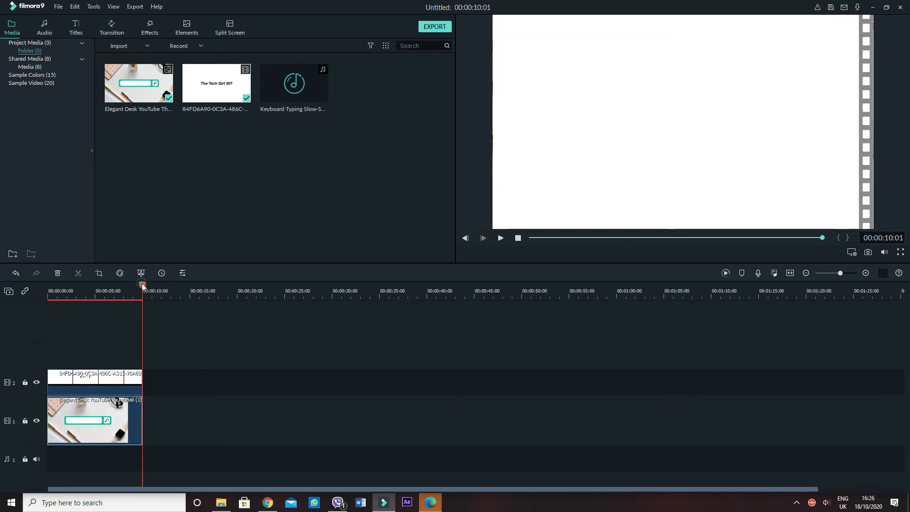
Add the Keyboard Typing Slow sound to audio track 1 at the timeline start and return the playhead to the beginning
drag(144, 286, 13, 288)
drag(295, 87, 59, 458)
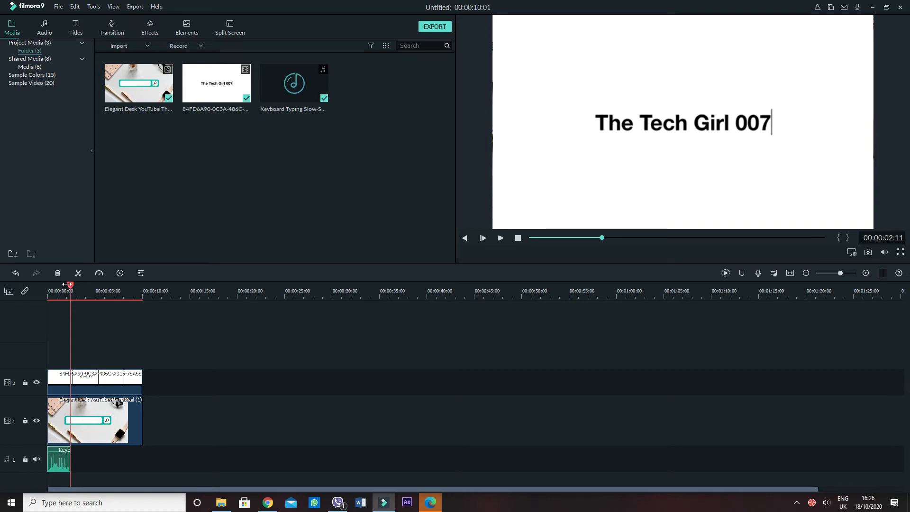
drag(70, 285, 4, 289)
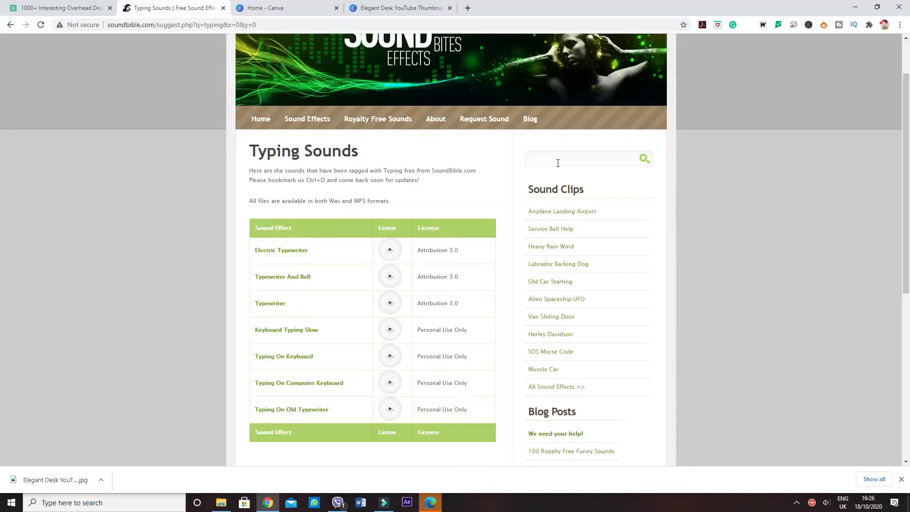
Switch to SoundBible in the browser and search for "typing" sound effects
click(556, 158)
text(typing)
key(Return)
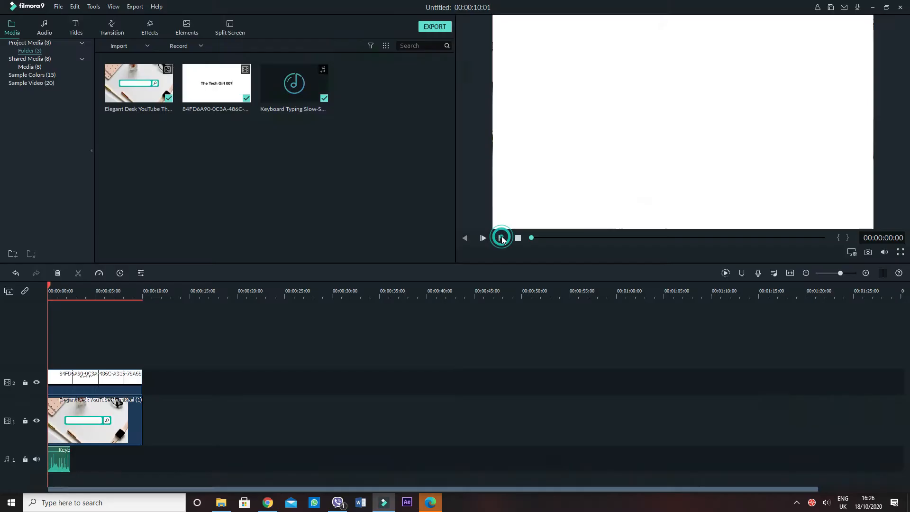
Switch back to Filmora9 and play the timeline to preview the typing animation with its sound, then pause
click(501, 238)
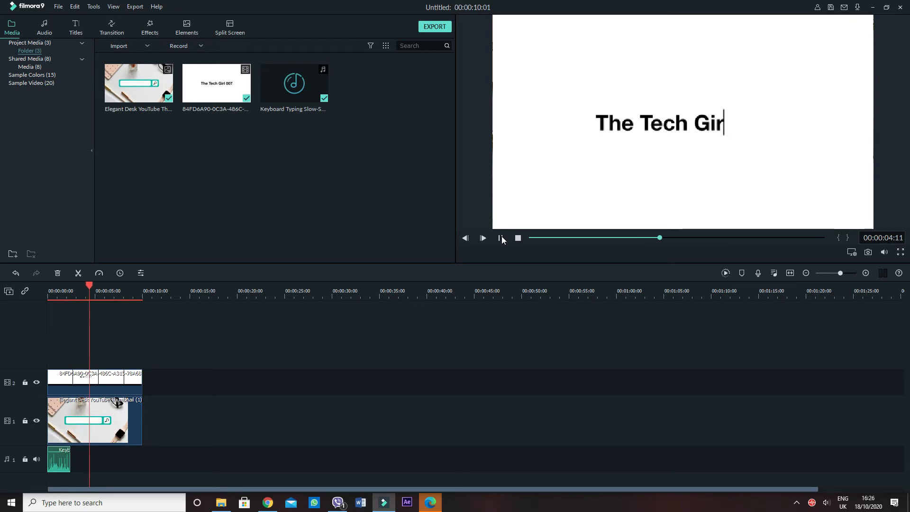
click(500, 238)
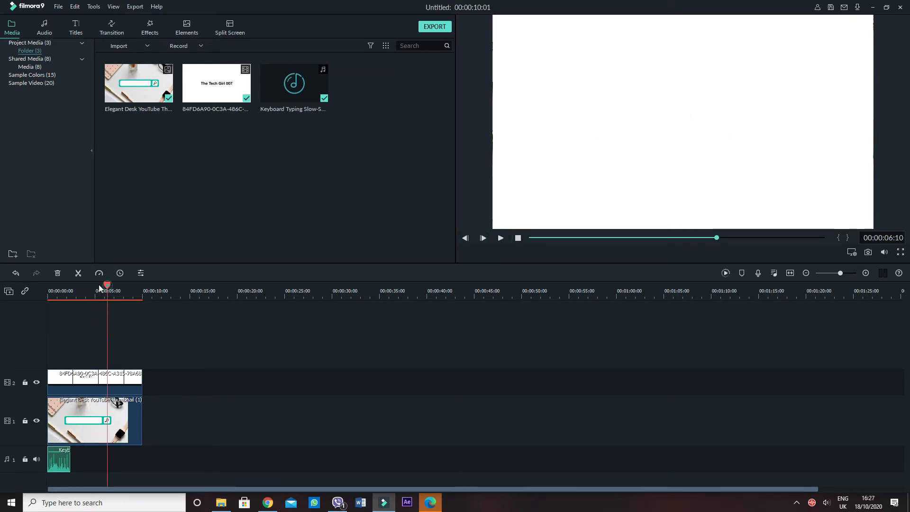
Scale the title movie down to 46.26% and position it over the search bar at X -40.2, Y 0.0
drag(105, 288, 76, 287)
double_click(86, 383)
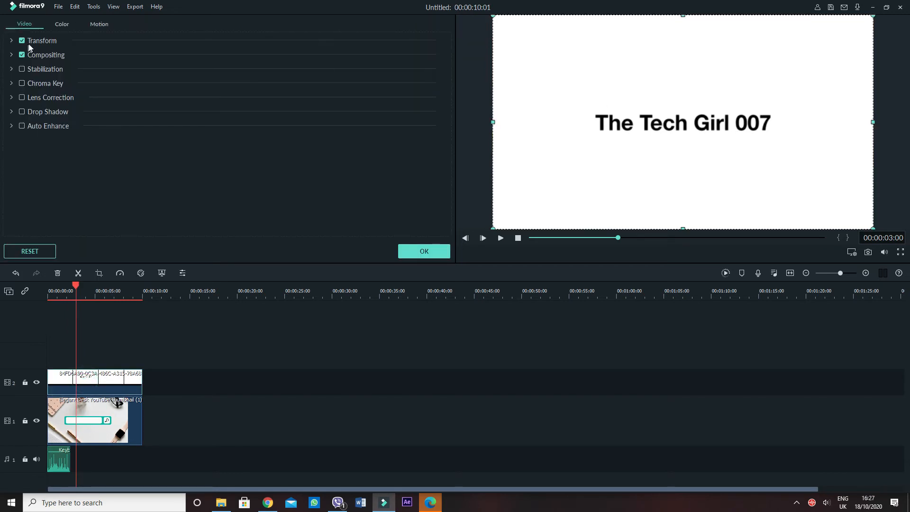
click(32, 41)
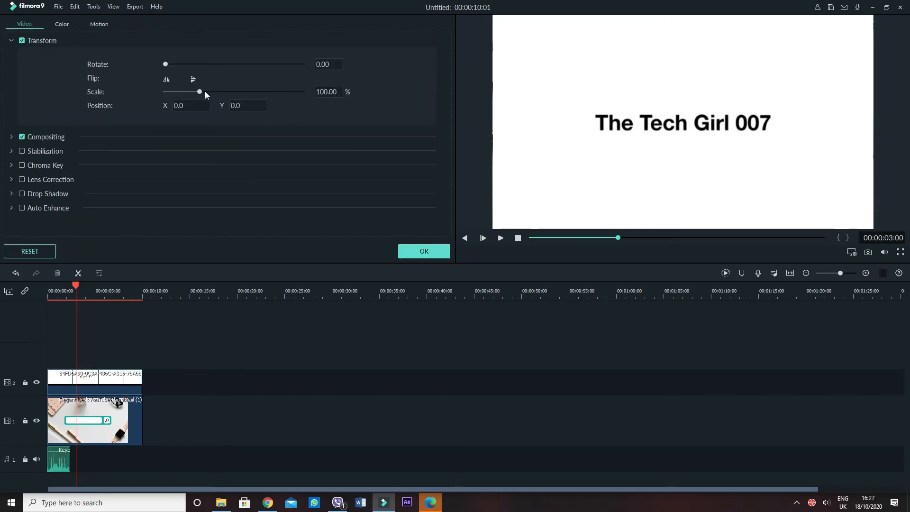
drag(205, 91, 189, 90)
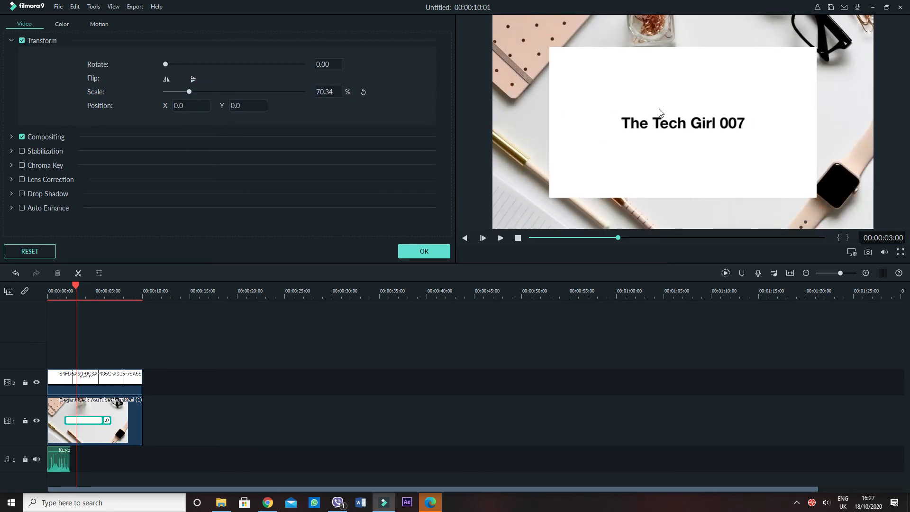
drag(813, 56, 717, 125)
drag(744, 76, 752, 72)
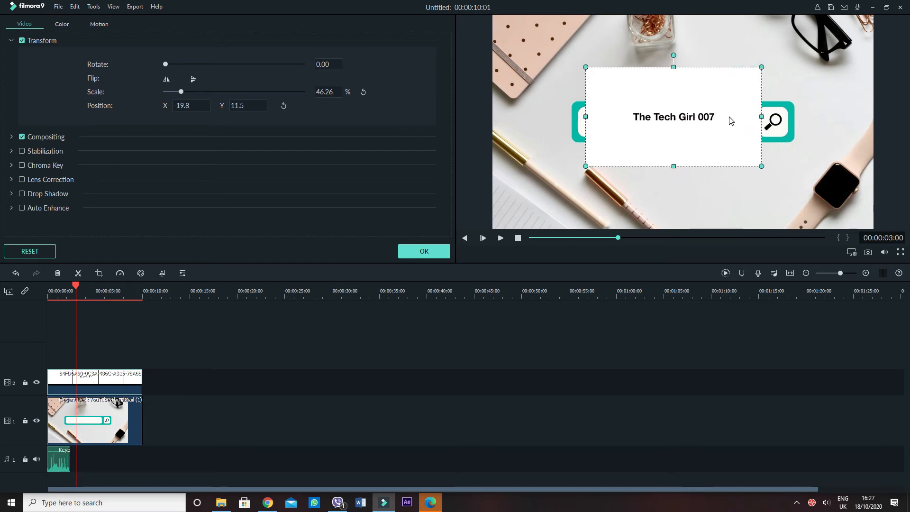
drag(729, 118, 720, 120)
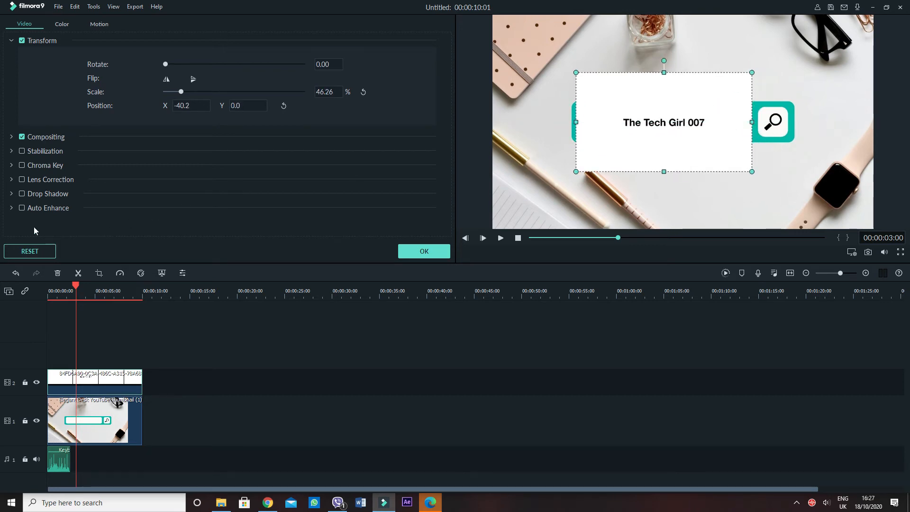
Enable Chroma Key on the title movie with its white background as the key color, and shift the clip to X -48.2
click(22, 164)
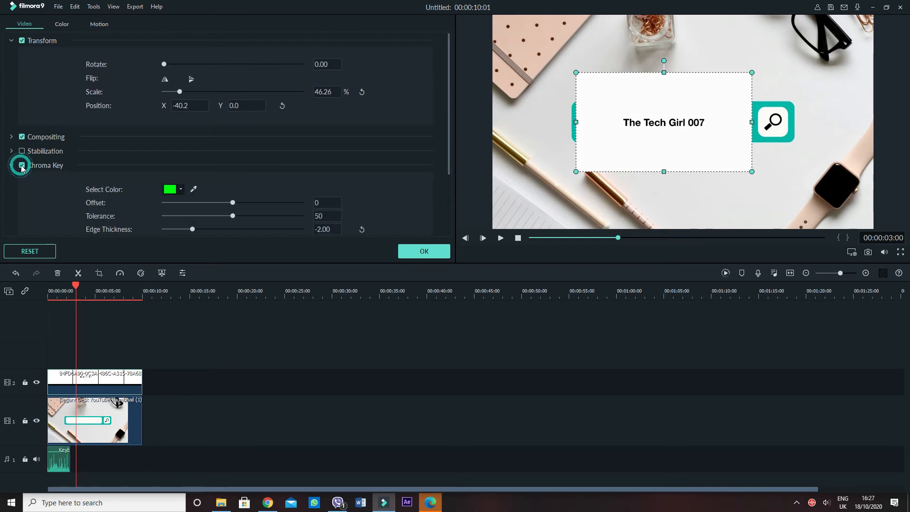
click(194, 189)
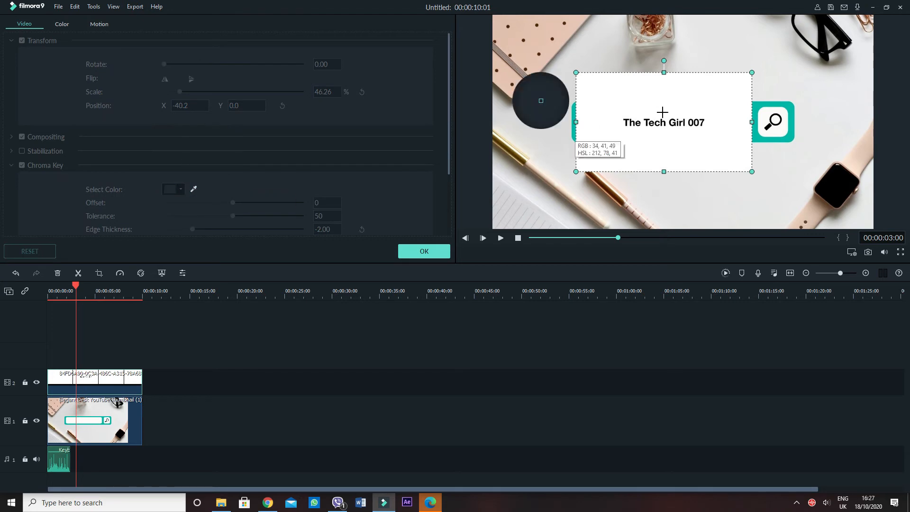
click(610, 101)
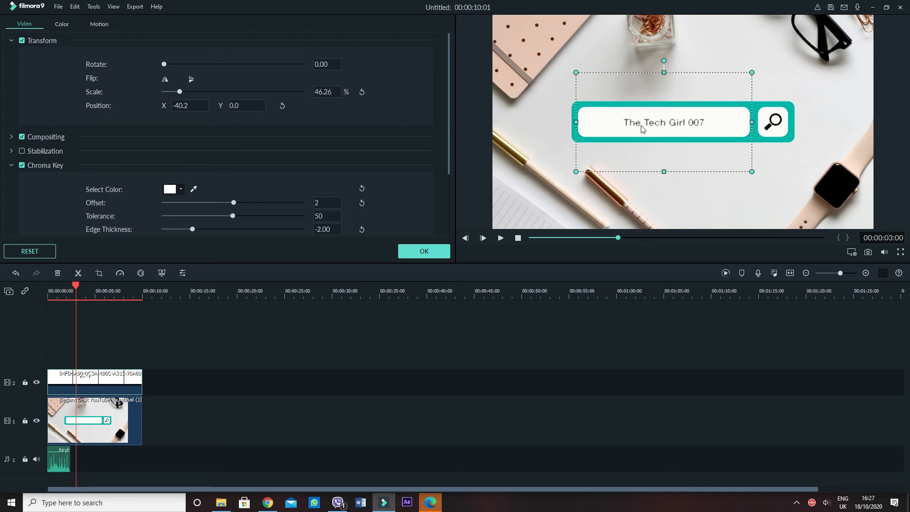
drag(641, 125, 638, 125)
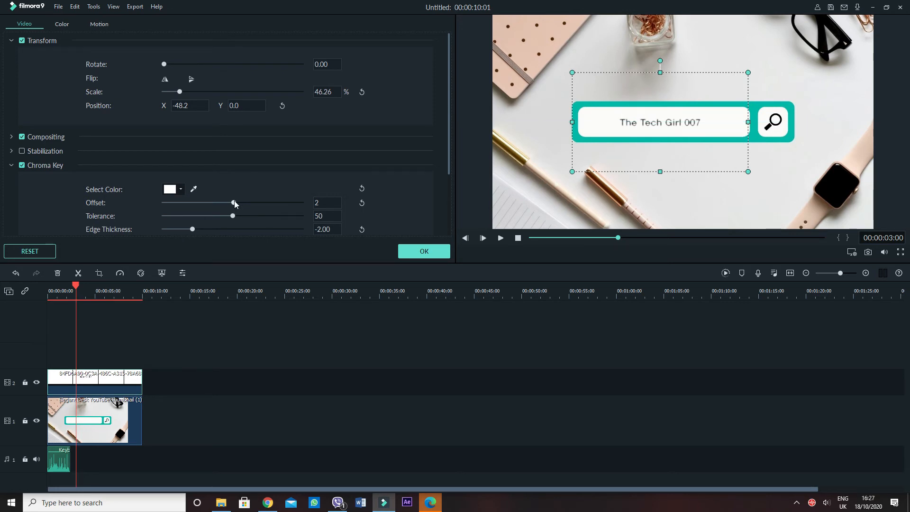
Set the Chroma Key offset to 100, tolerance to 100 and edge thickness to 10.00, and apply the clip settings
drag(233, 201, 378, 202)
drag(232, 215, 429, 209)
mouse_move(299, 202)
mouse_down()
mouse_move(163, 204)
mouse_move(303, 206)
mouse_up()
drag(192, 229, 280, 228)
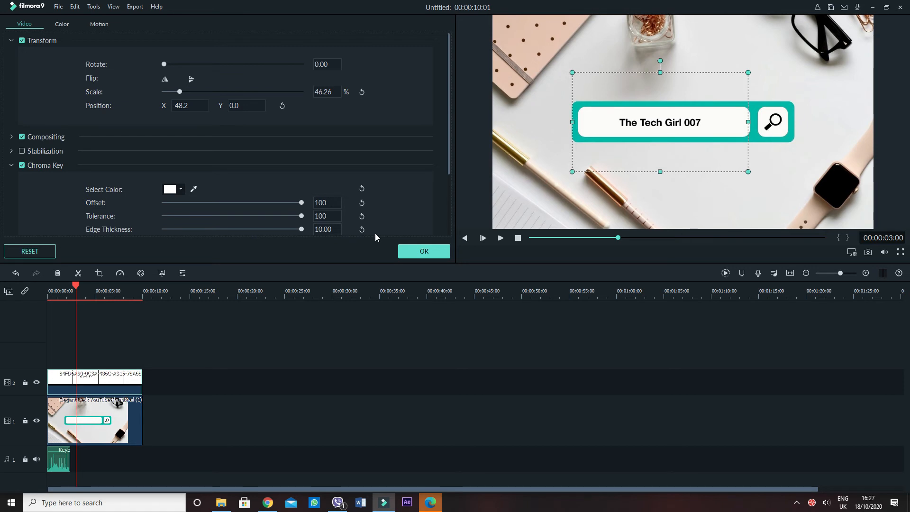
click(437, 255)
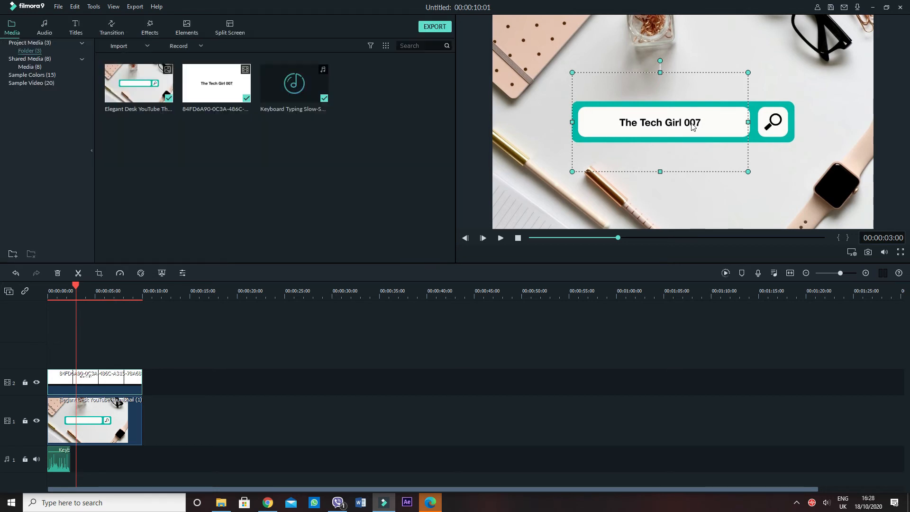
Move the title slightly further left inside the search bar and play the timeline from the start to preview it
mouse_move(689, 115)
mouse_down()
mouse_move(706, 109)
mouse_move(686, 117)
mouse_up()
click(813, 76)
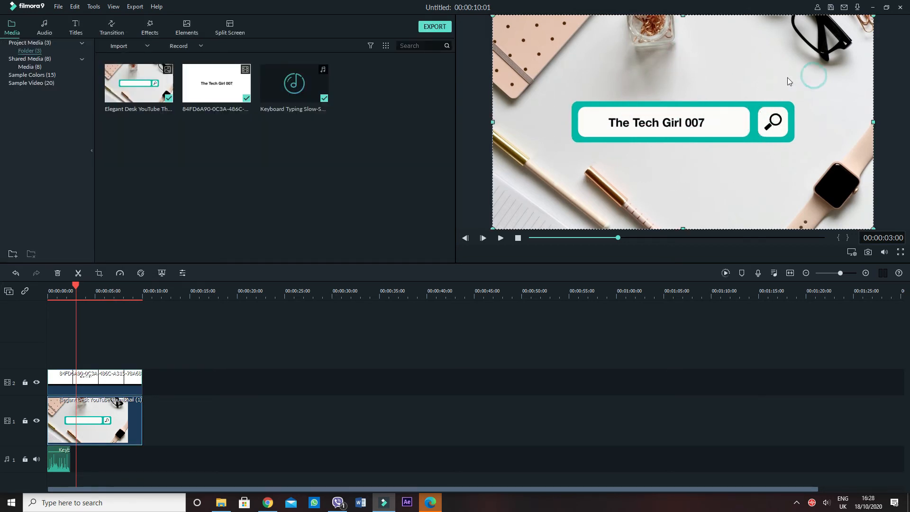
drag(76, 287, 49, 288)
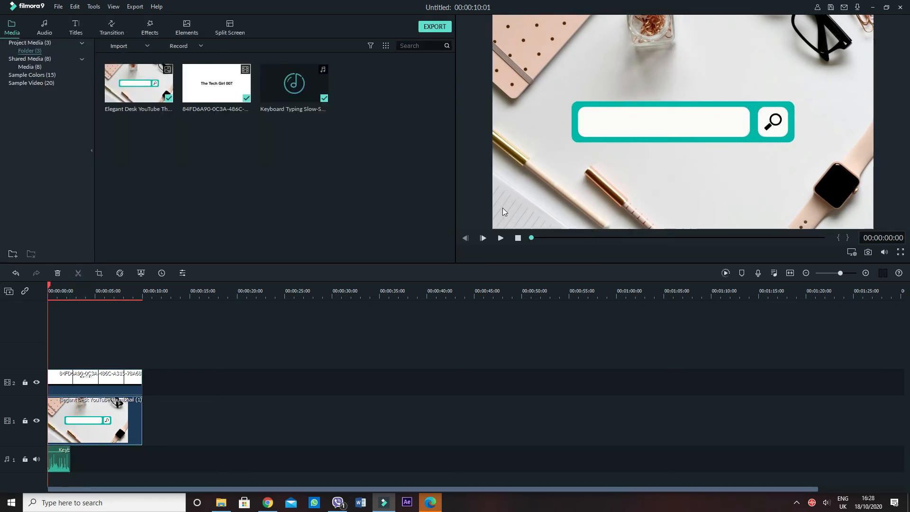
click(500, 238)
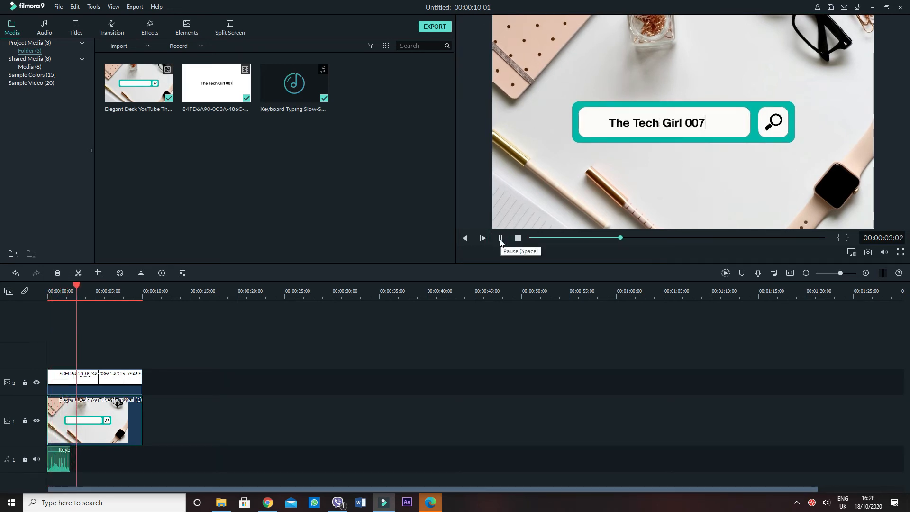
click(501, 239)
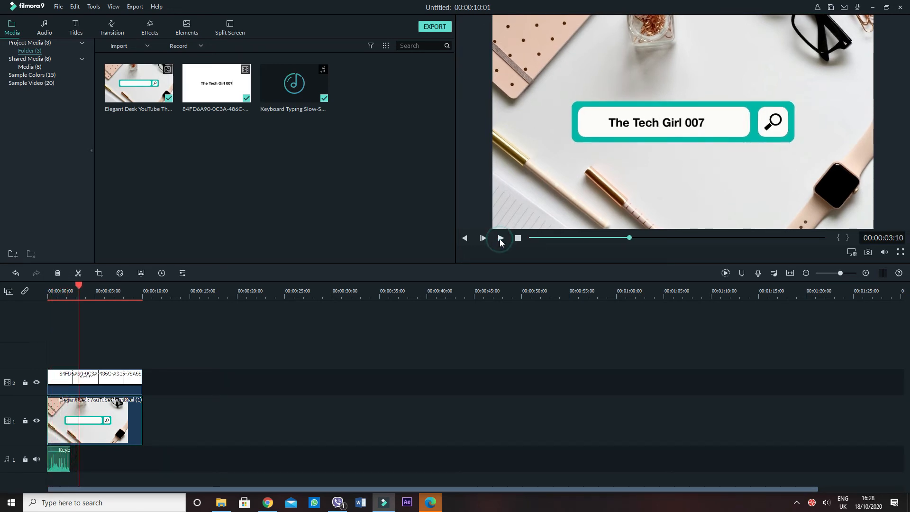
Paste a copy of the typing sound on audio track 1 at 00:00:03:10 and preview the timeline from about three seconds
click(53, 463)
right_click(52, 461)
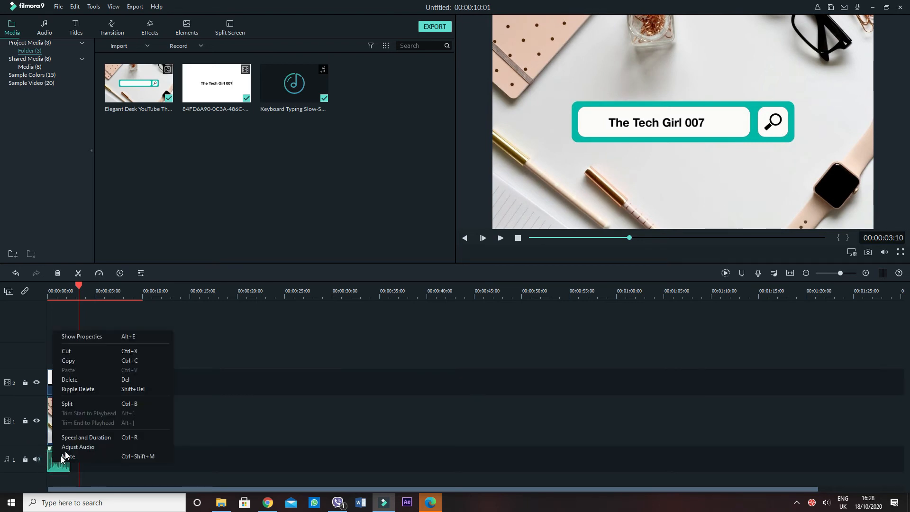
click(82, 360)
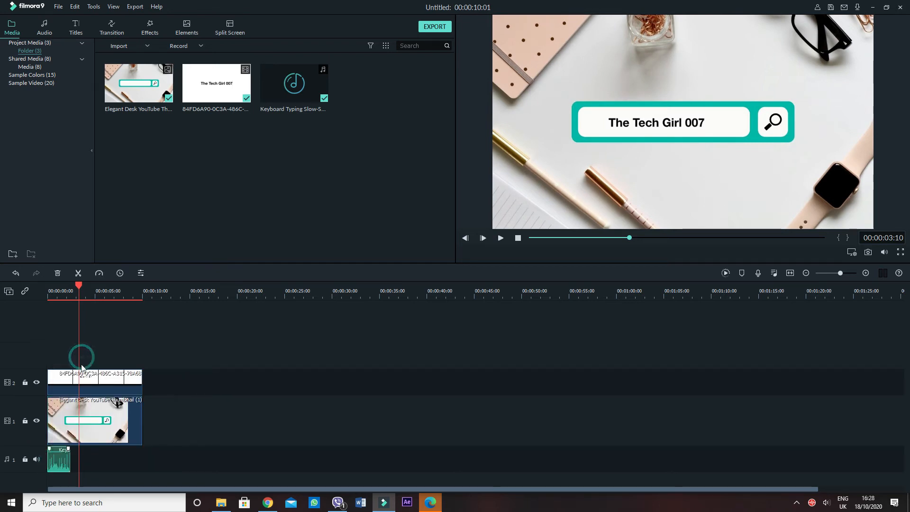
right_click(90, 465)
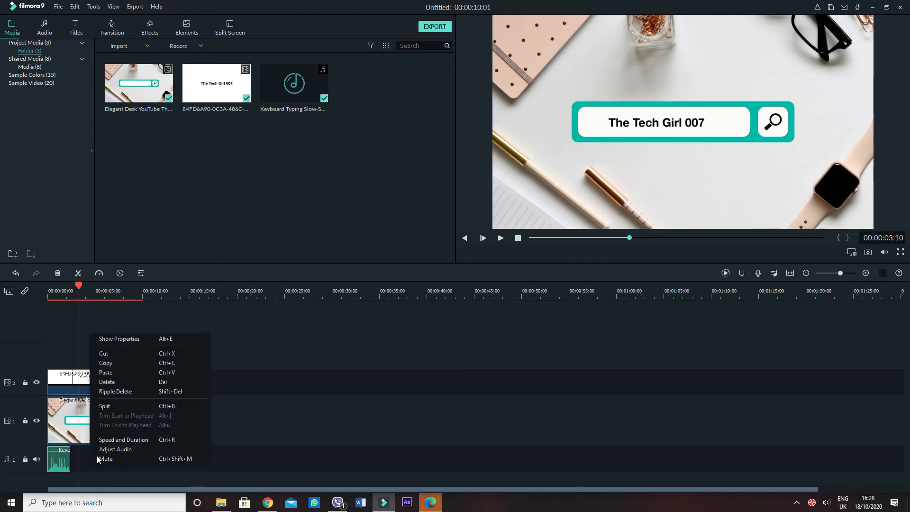
click(121, 376)
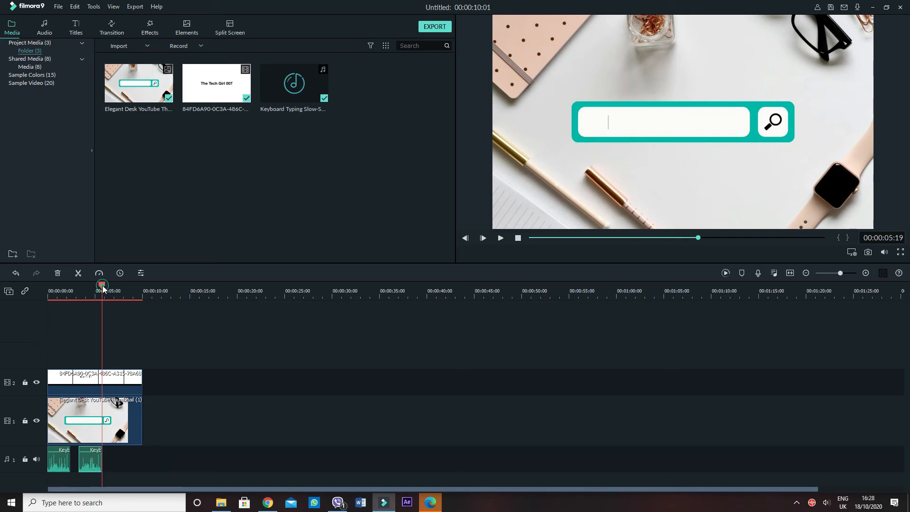
drag(103, 288, 79, 289)
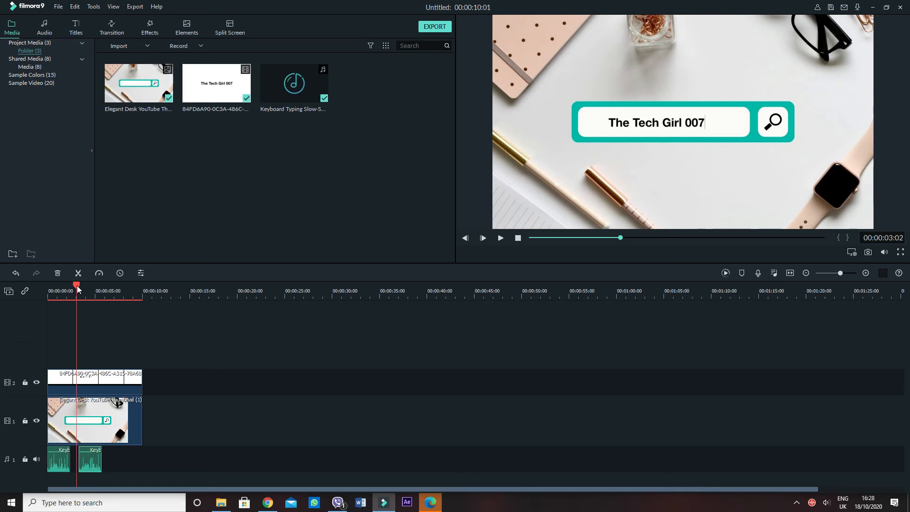
click(501, 238)
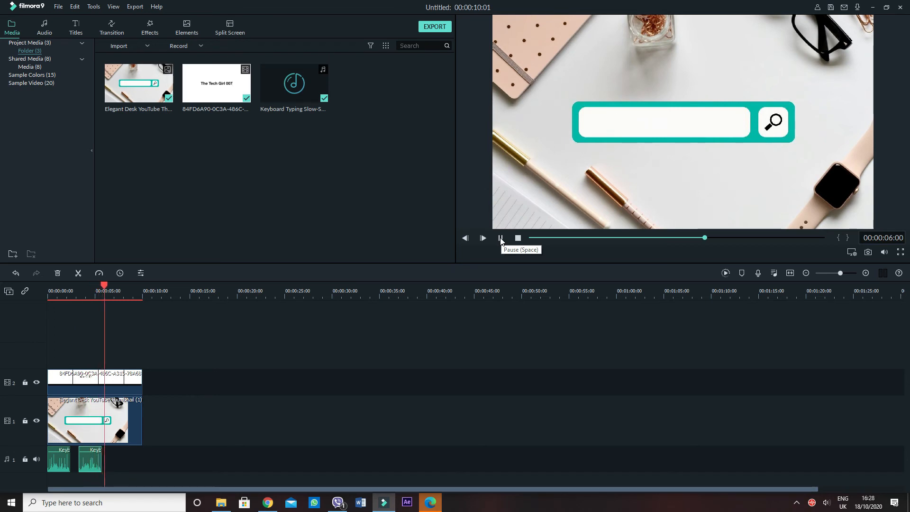
click(501, 240)
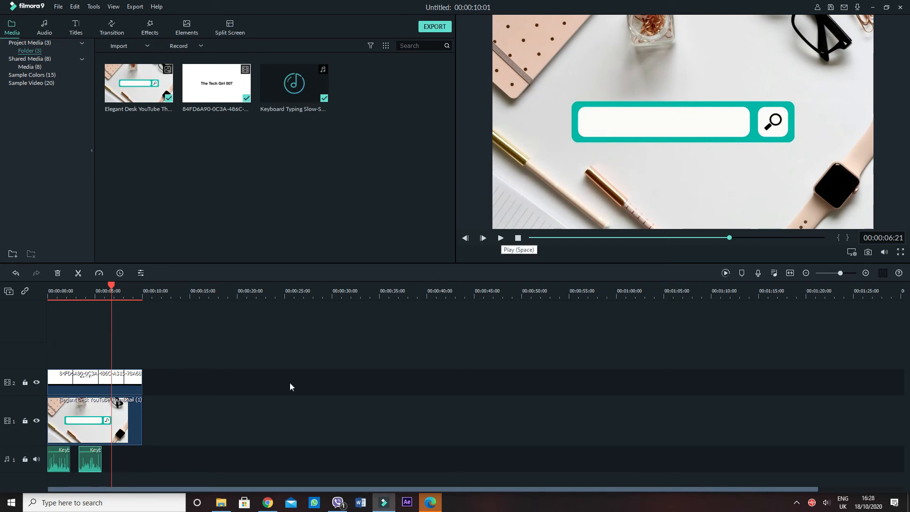
Reverse the second typing sound clip and preview the timeline from 00:00:02:20
right_click(92, 465)
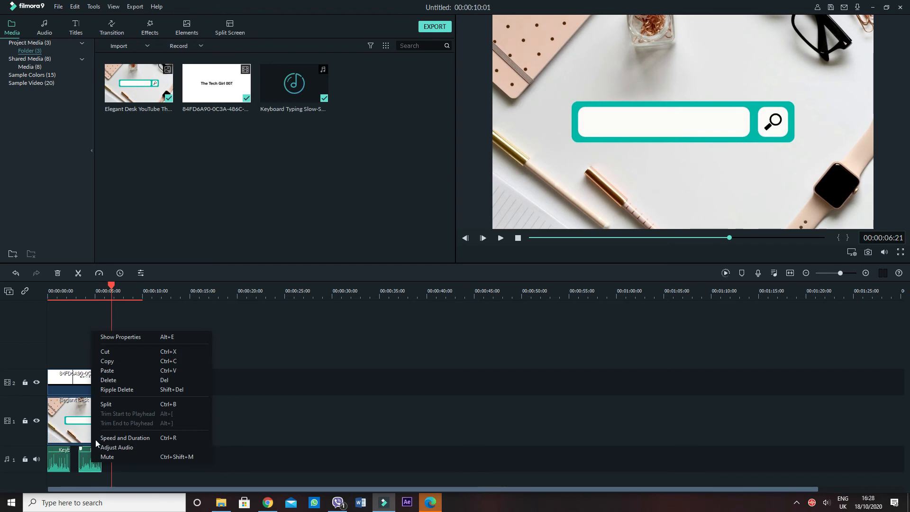
click(88, 464)
click(100, 273)
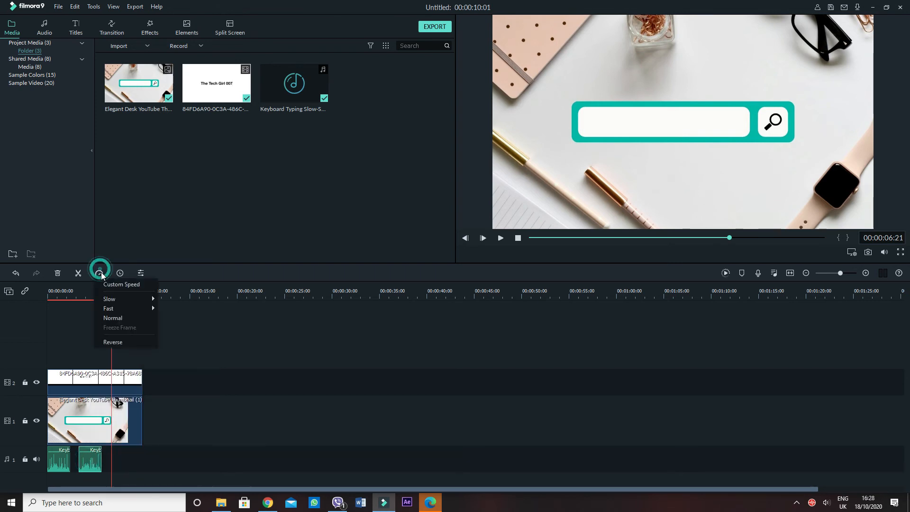
click(118, 340)
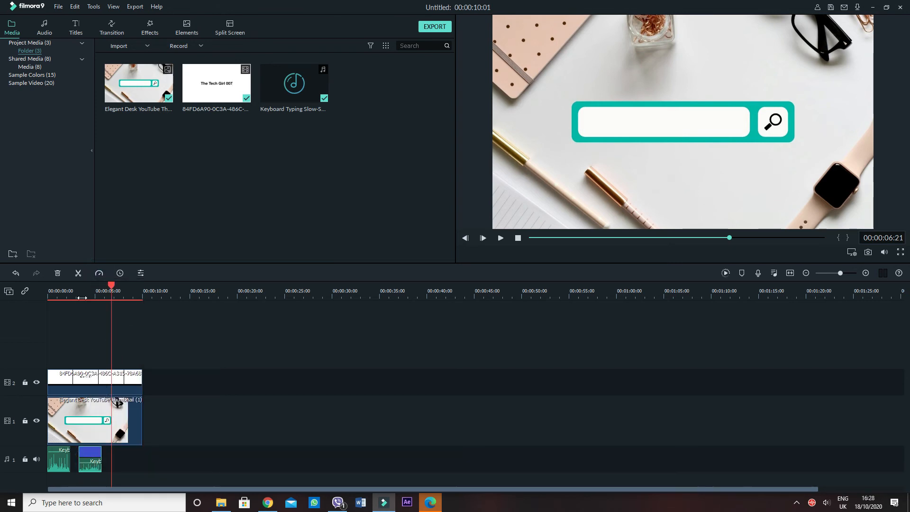
mouse_move(82, 297)
mouse_down()
mouse_move(89, 288)
mouse_move(75, 285)
mouse_up()
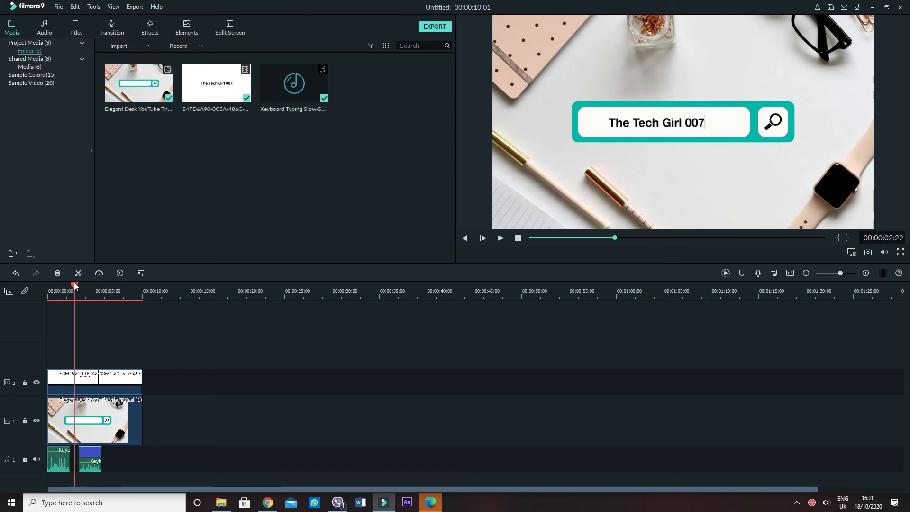
click(503, 241)
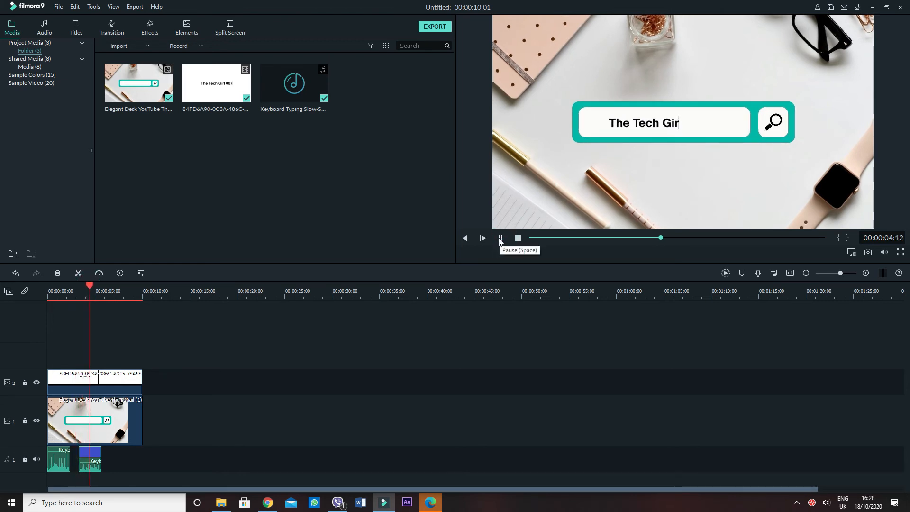
click(499, 238)
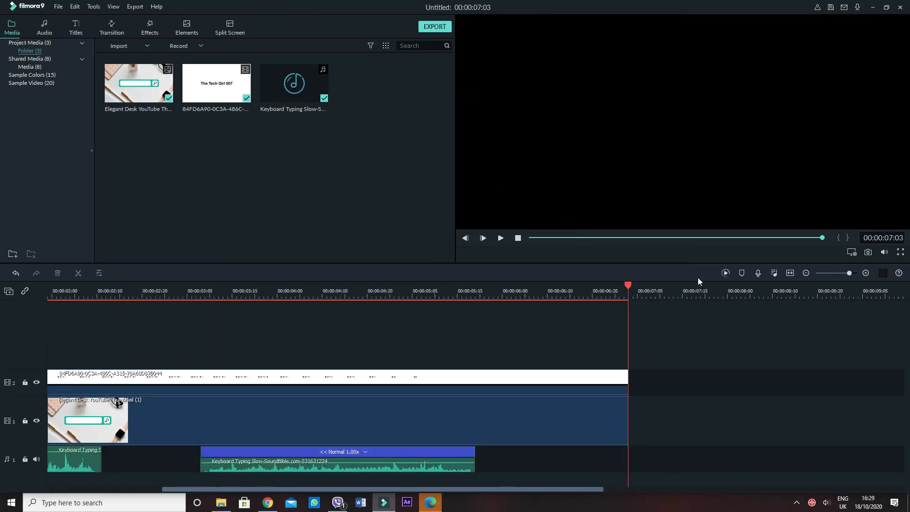
Render the timeline preview and play the intro from the beginning, pausing near the end
click(724, 274)
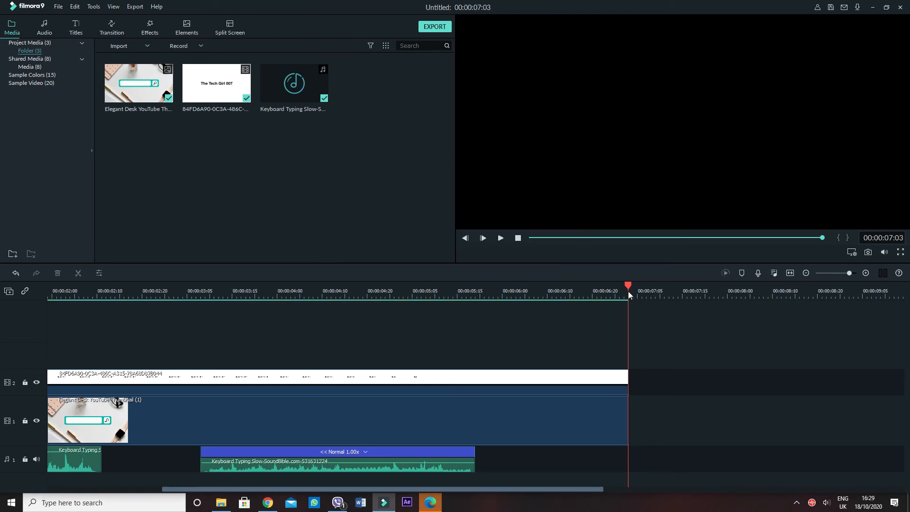
drag(629, 287, 2, 290)
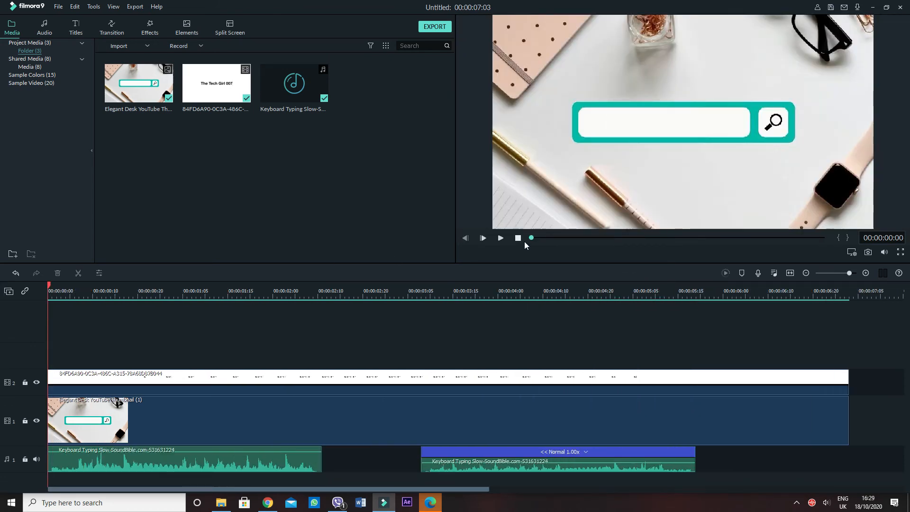
click(499, 240)
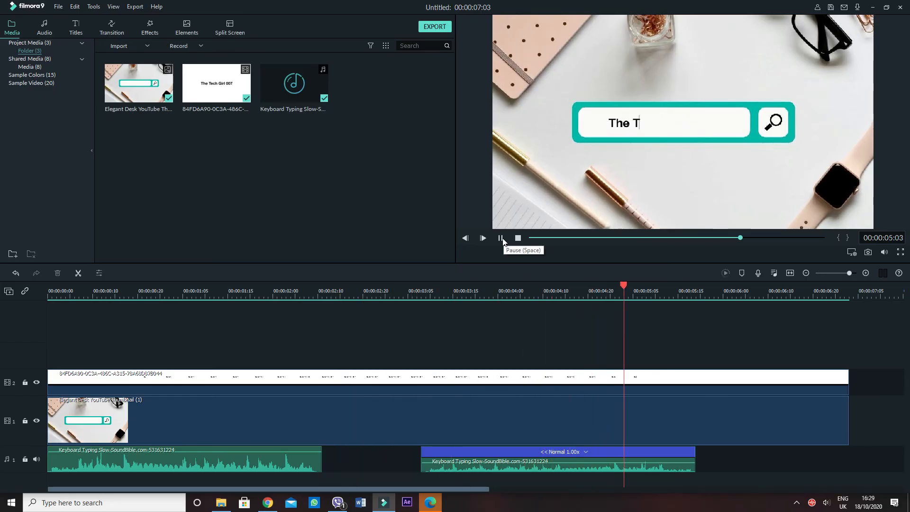
click(502, 238)
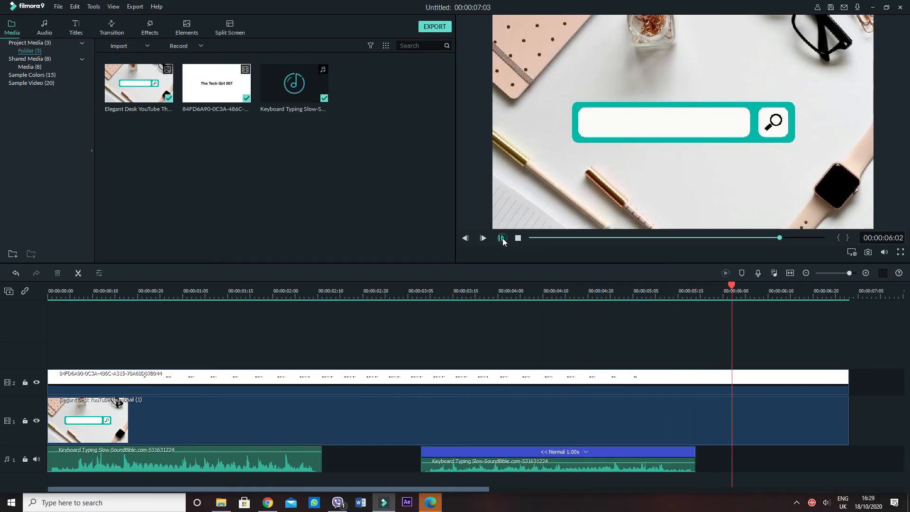
Export the project to the desktop as "typing 1" in MP4 format with the frame rate set to 30 fps
click(433, 26)
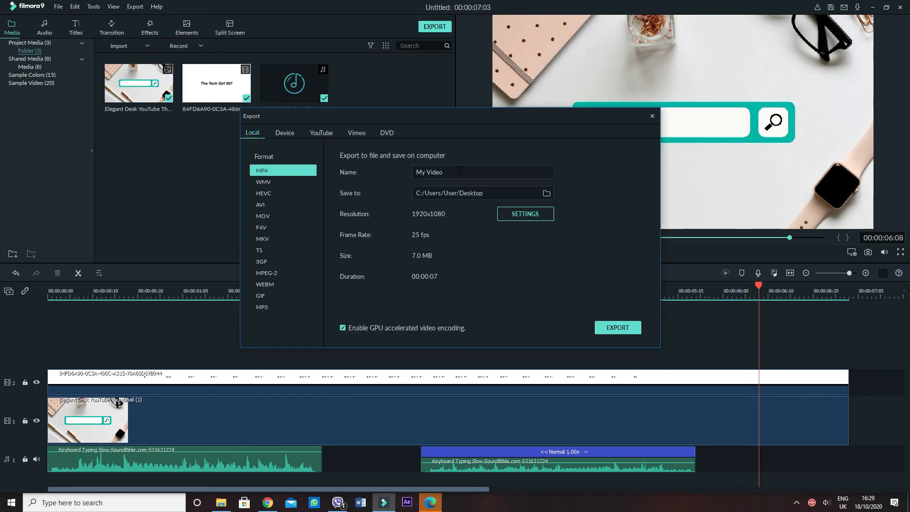
text(typing)
click(514, 216)
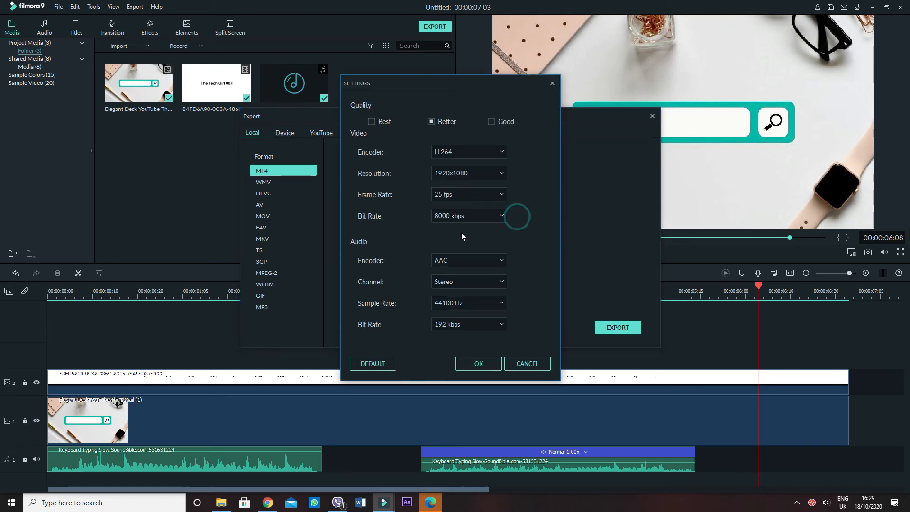
click(453, 198)
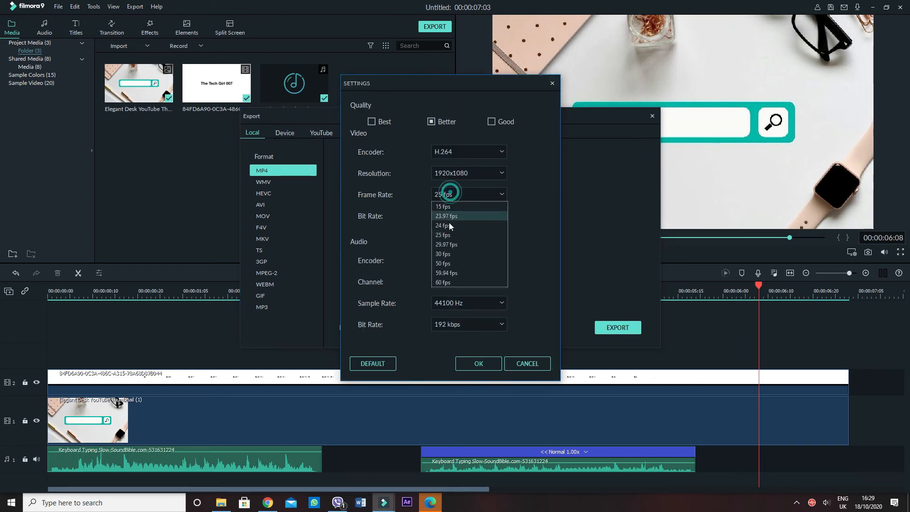
click(445, 254)
click(478, 363)
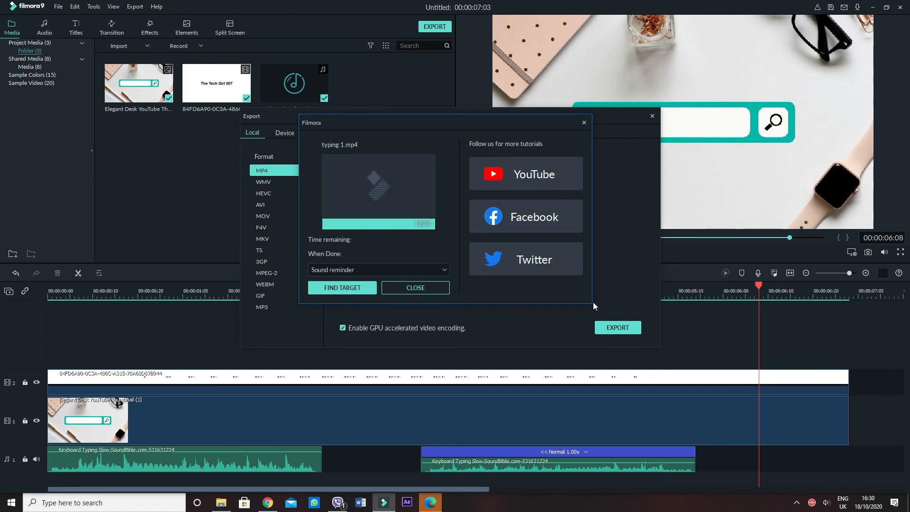
Show the exported video in its desktop folder, minimise the folder window and close the export dialog
click(342, 287)
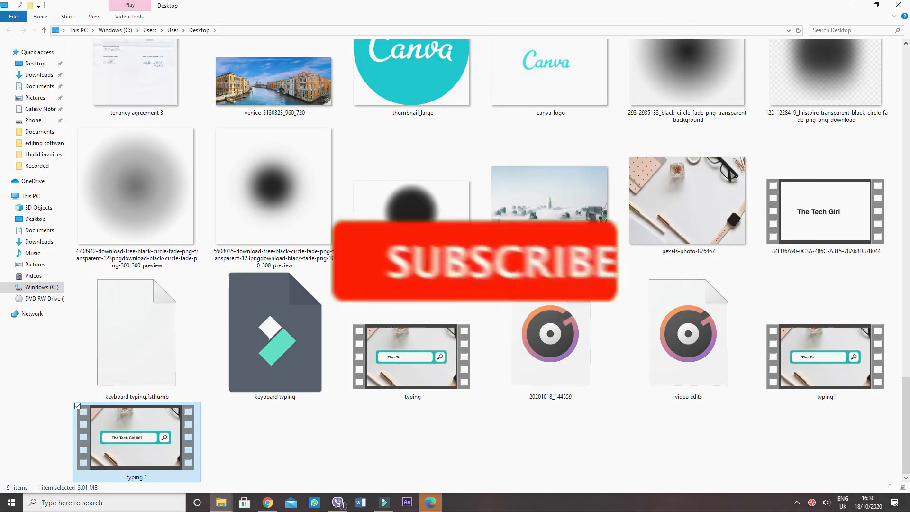
click(855, 5)
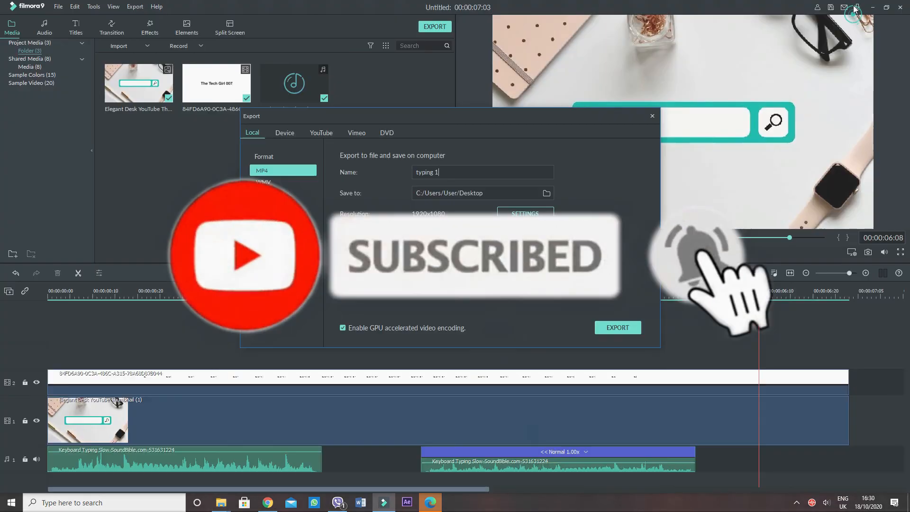
click(652, 116)
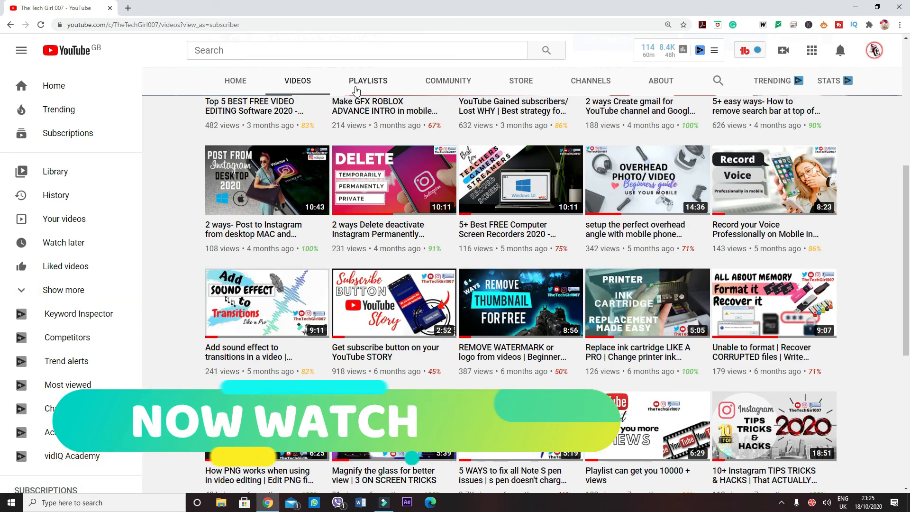
Browse the created playlists of The Tech Girl 007 channel on YouTube
click(360, 81)
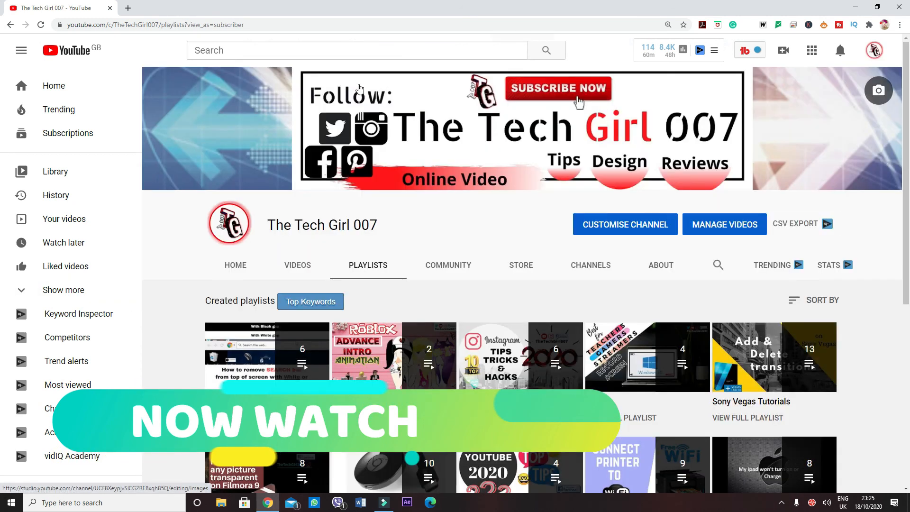
scroll(403, 313, down, 3)
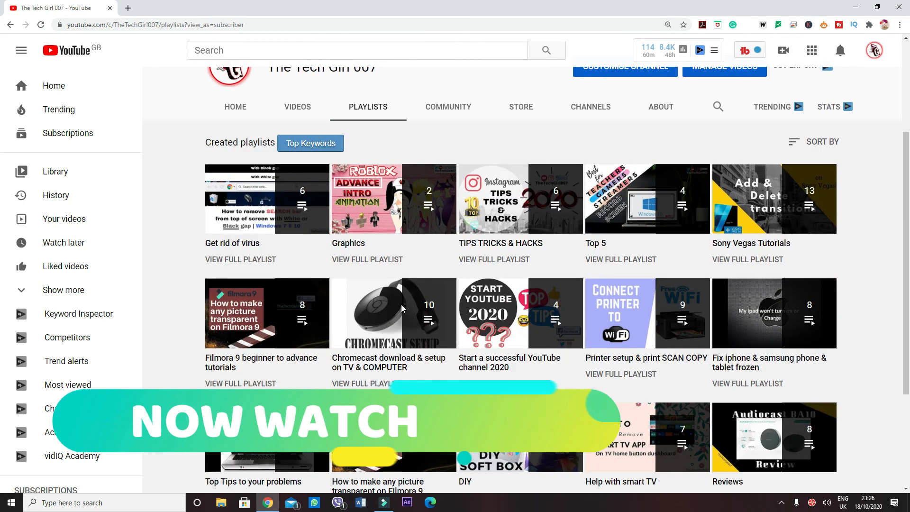
scroll(402, 308, down, 2)
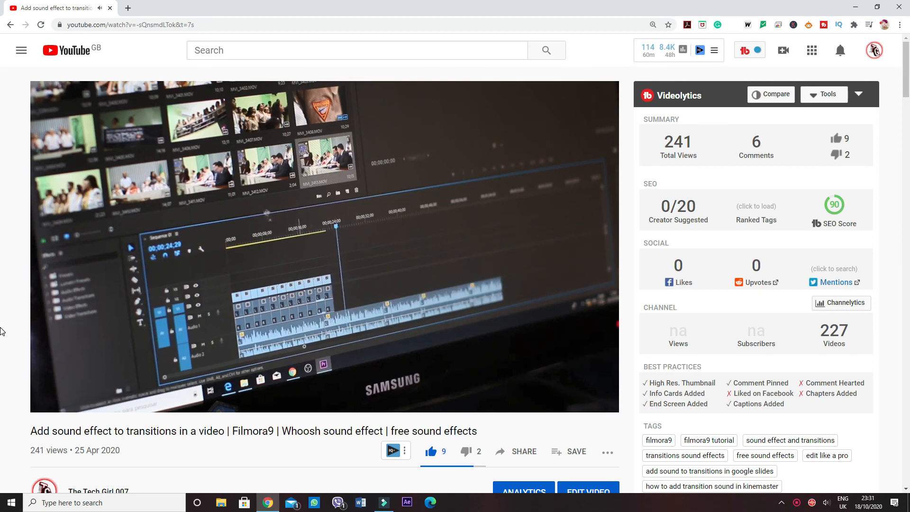
mouse_move(106, 289)
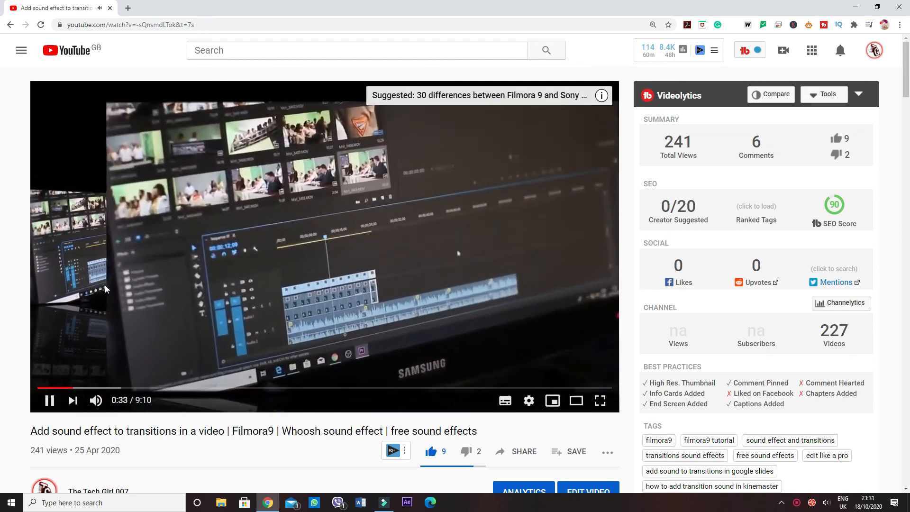